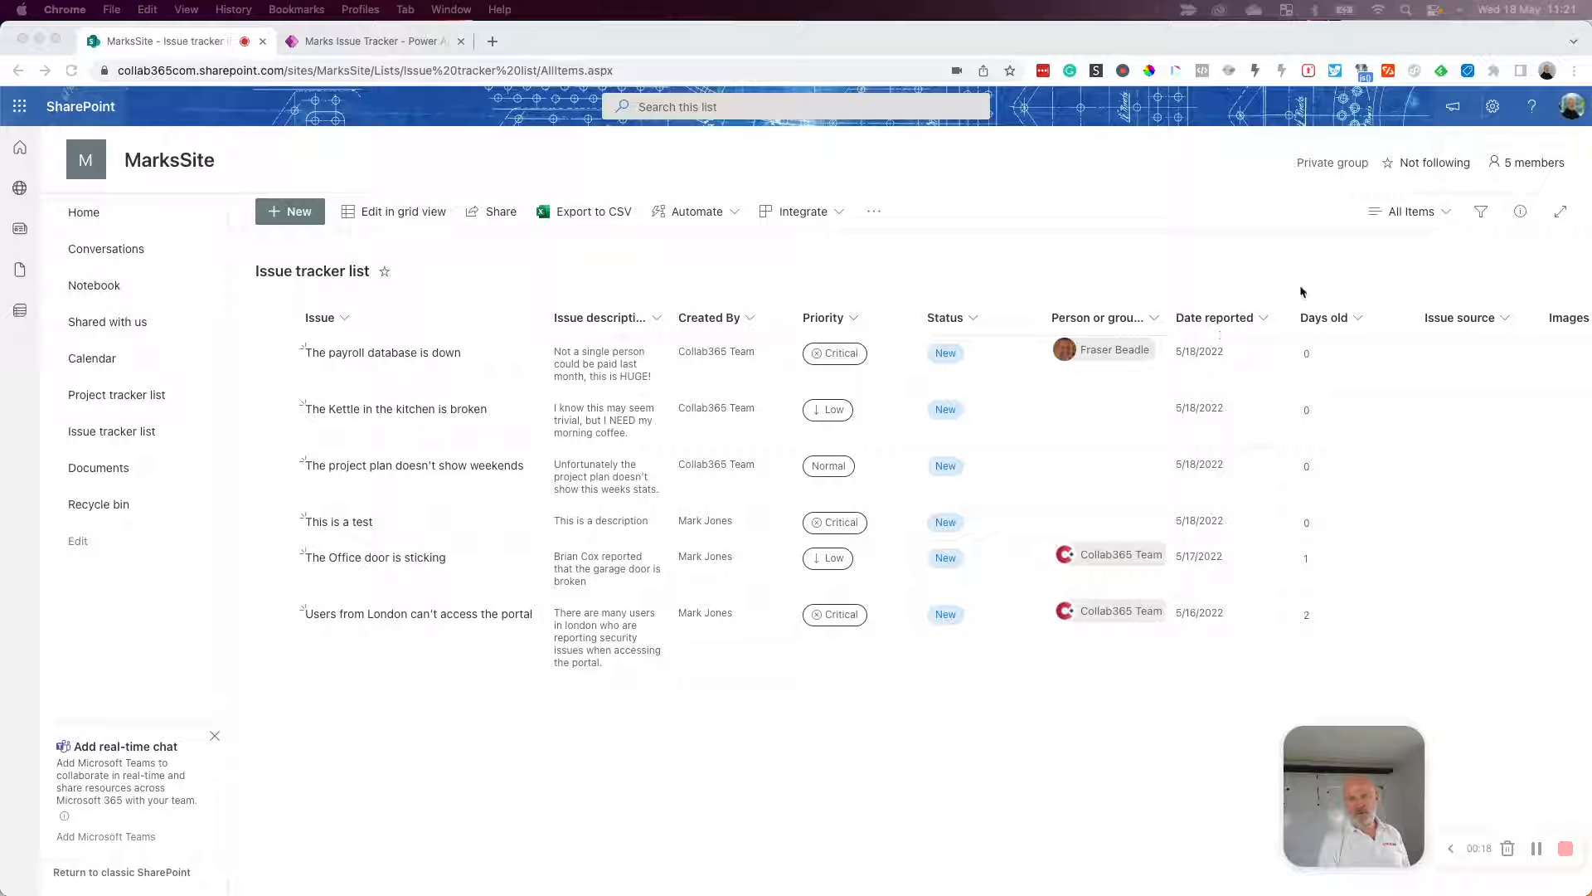
Compare the Issue tracker list and its Power App between the owner's and the Collab365 Team account's browser windows, ending in the owner's window
key("ctrl+Up")
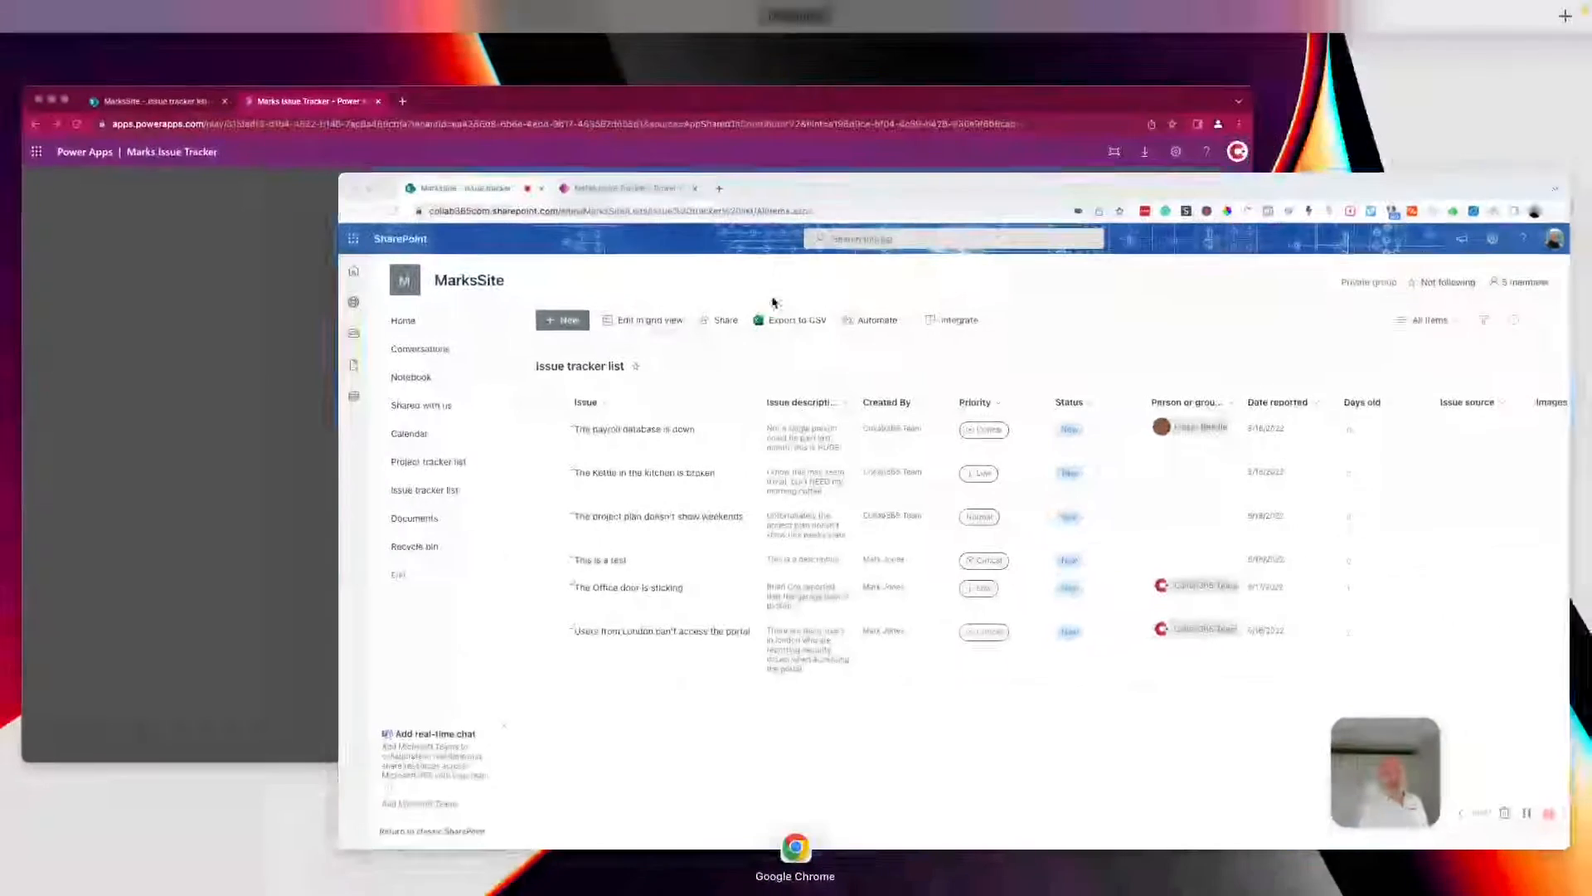
left_click(725, 97)
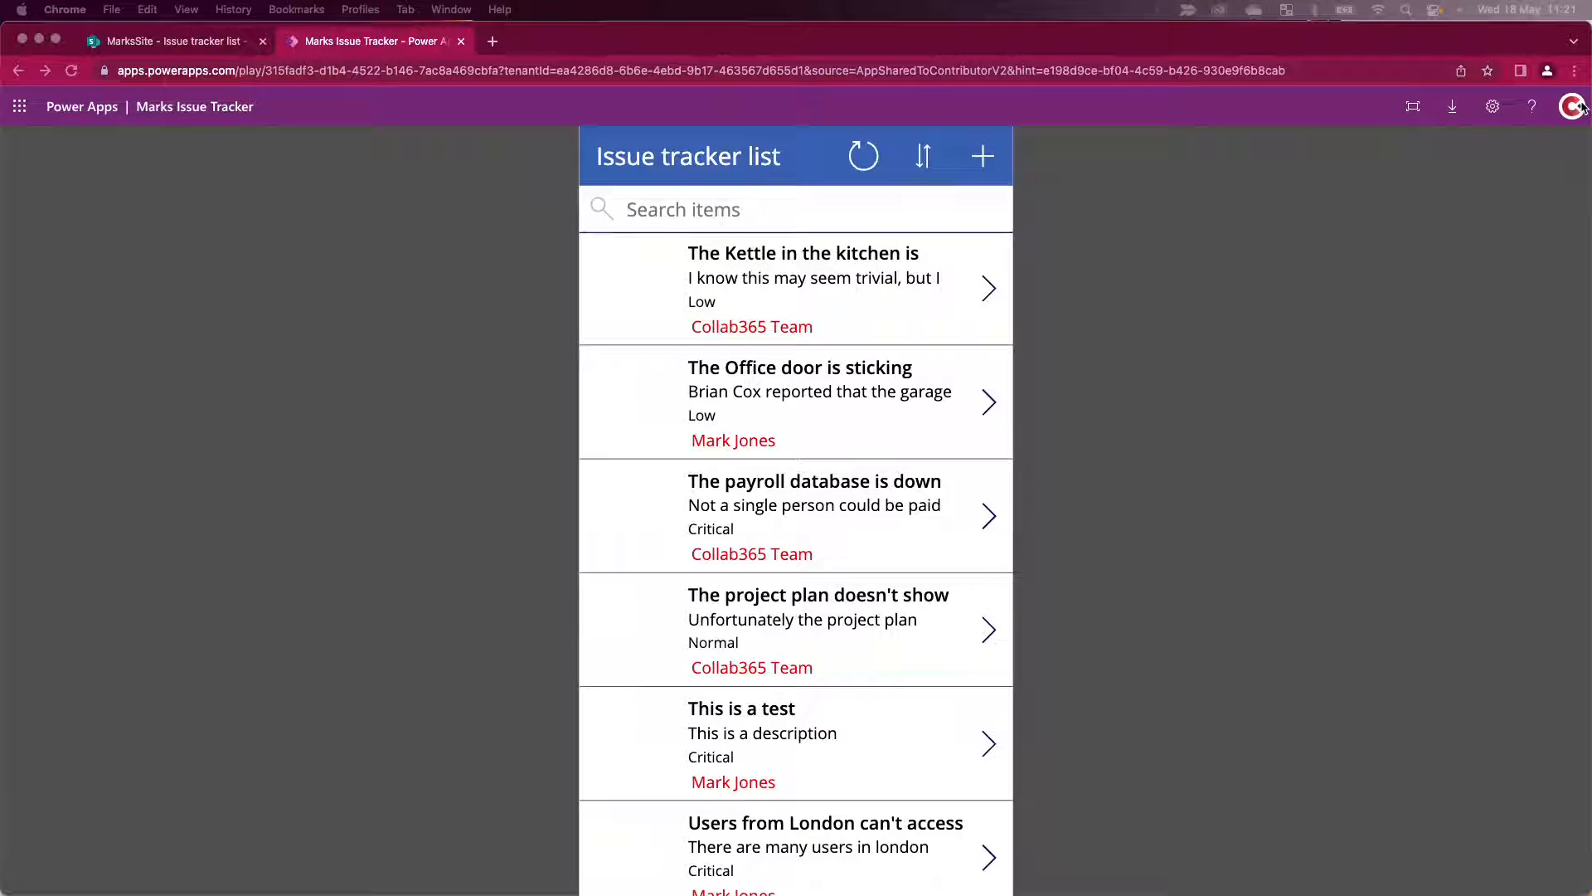
left_click(195, 43)
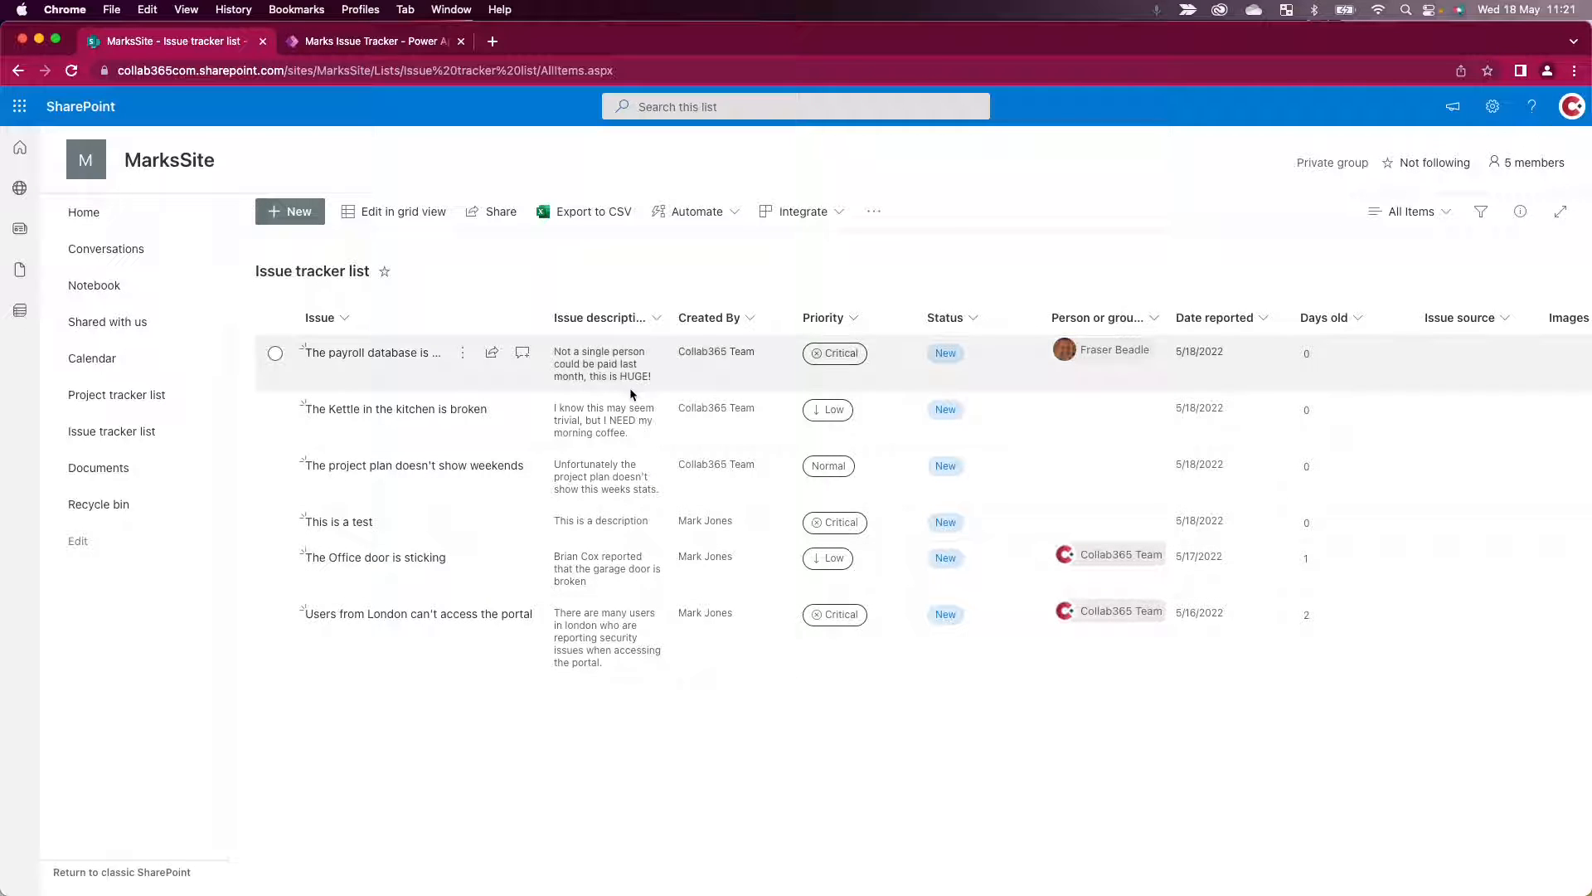
key("ctrl+Up")
left_click(628, 109)
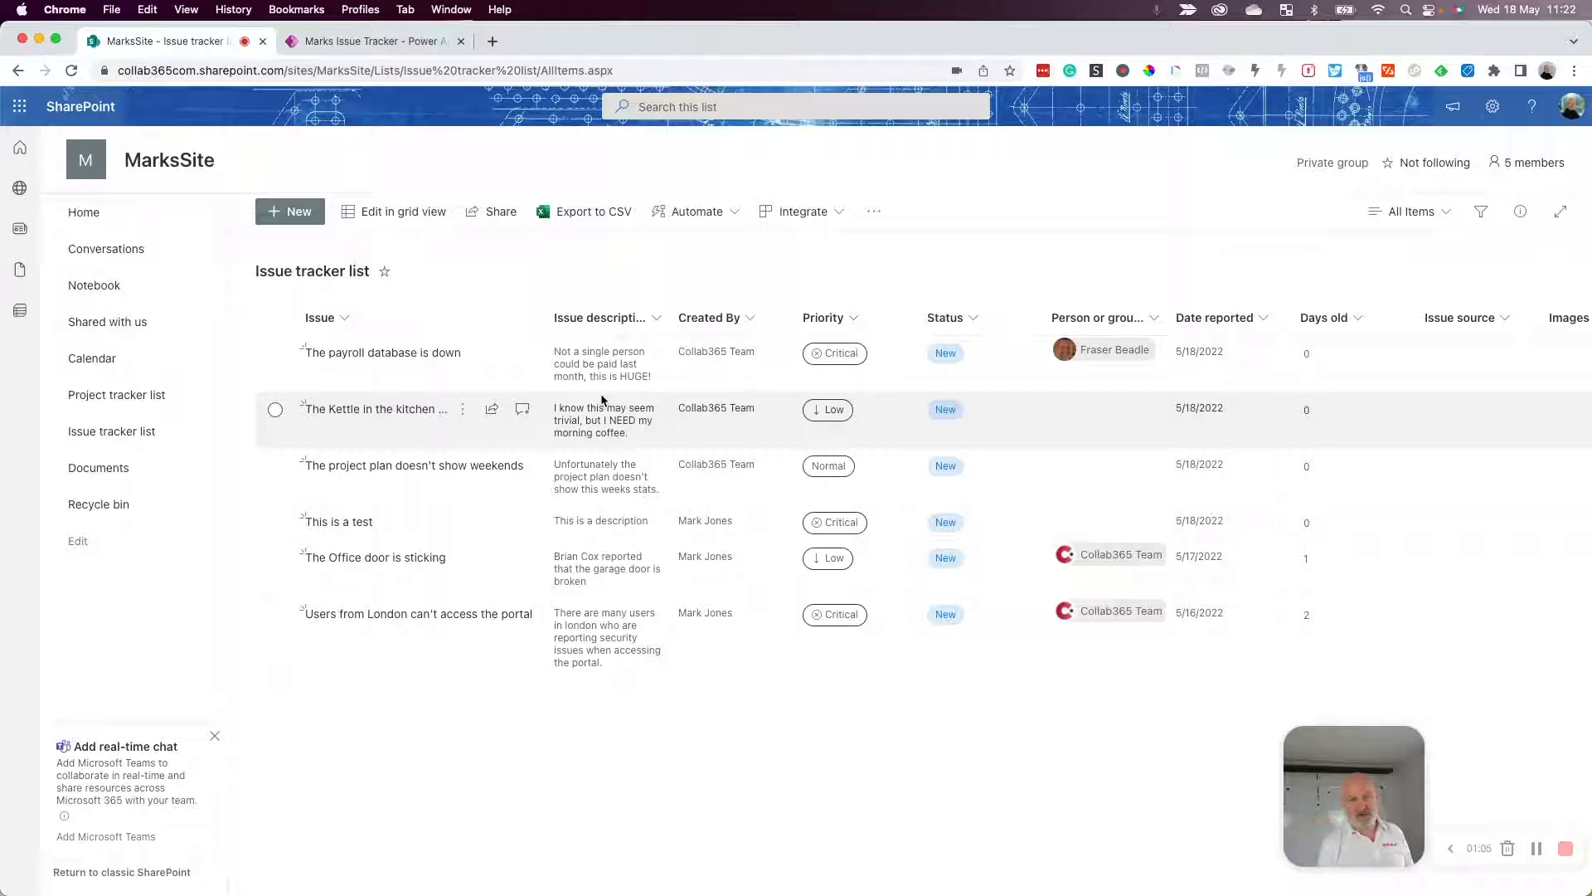
key("ctrl+Up")
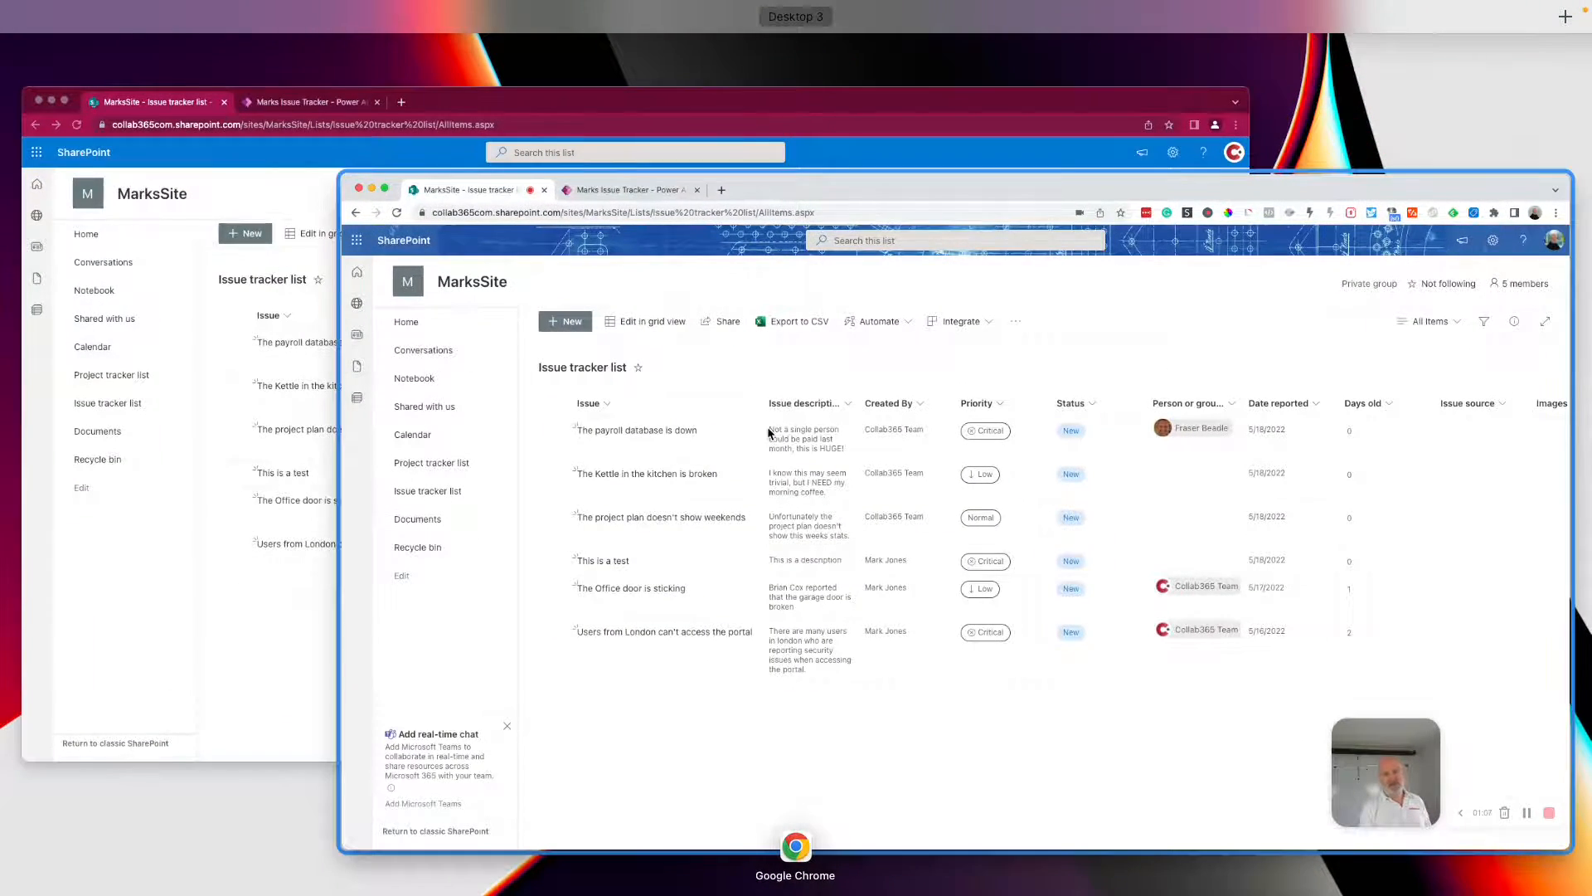
left_click(708, 160)
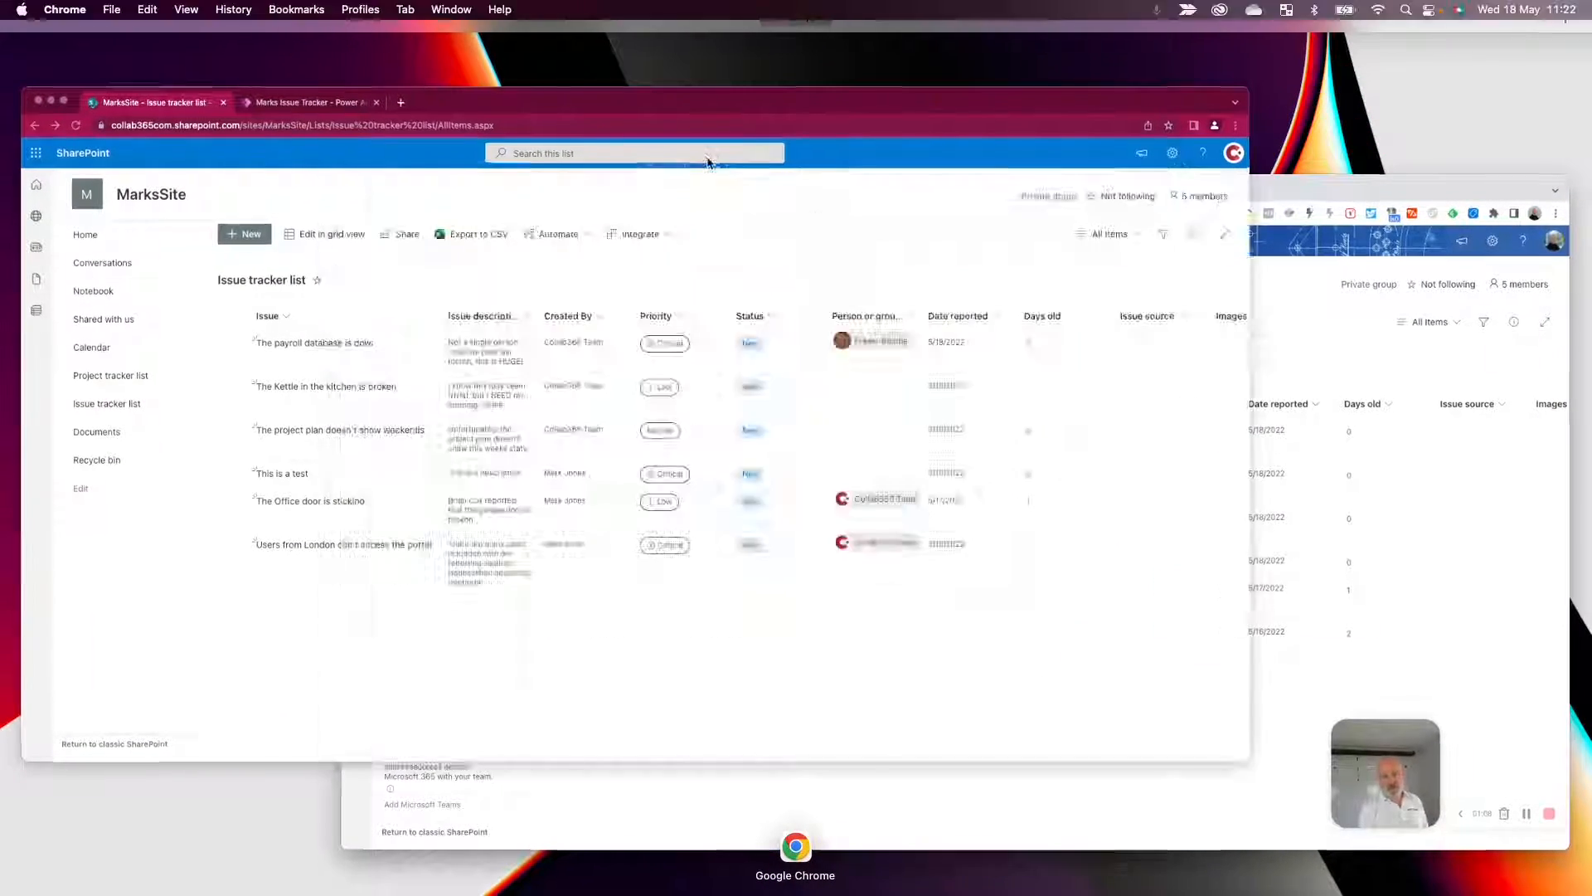
key("ctrl+Up")
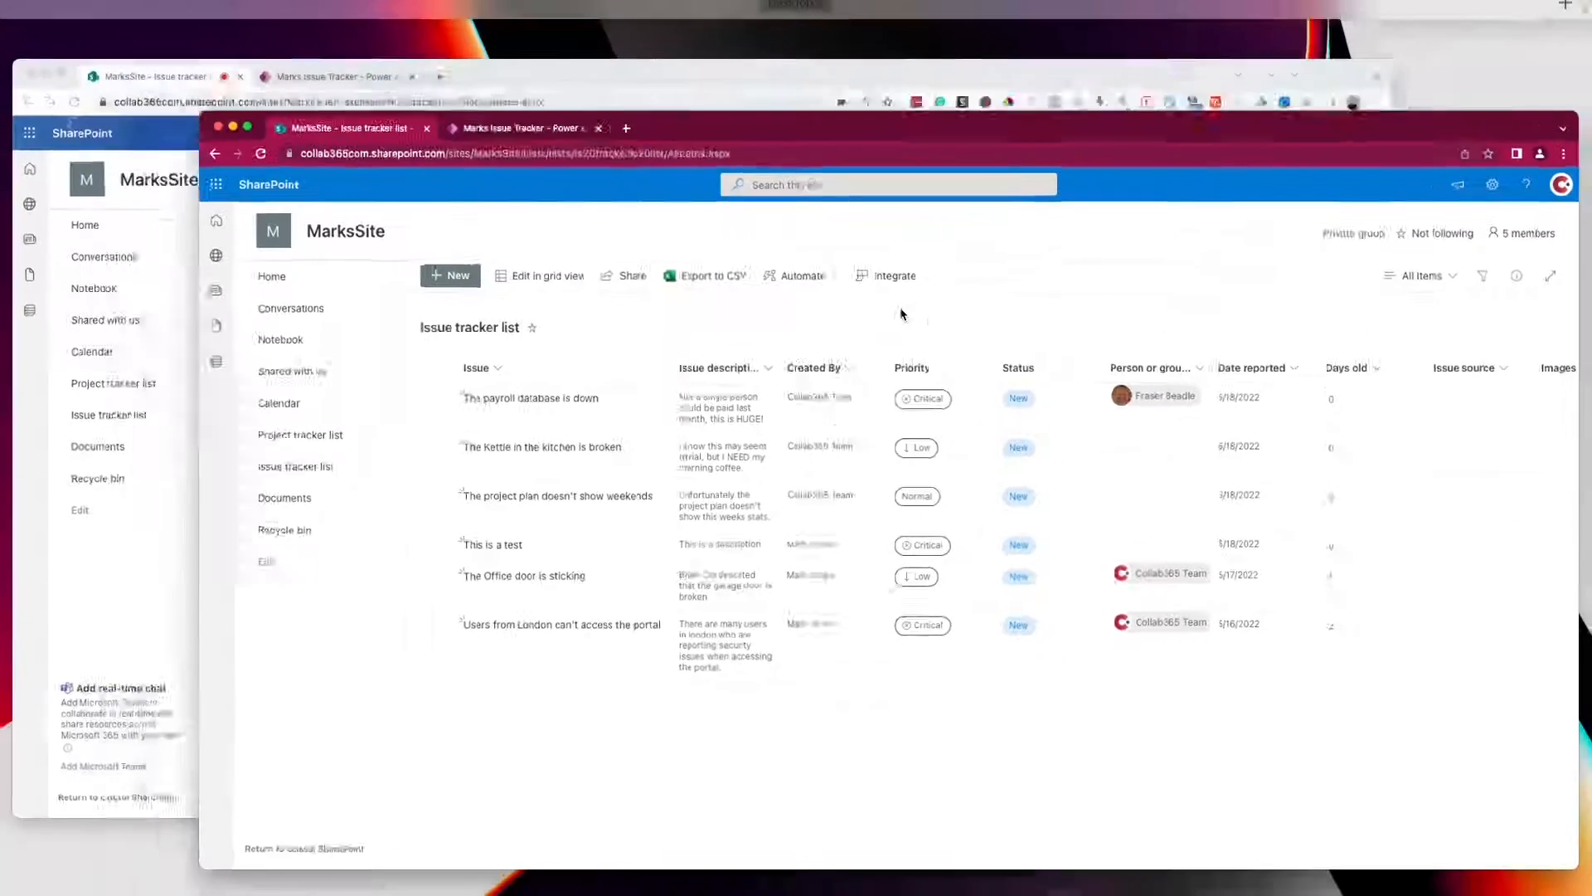
left_click(832, 103)
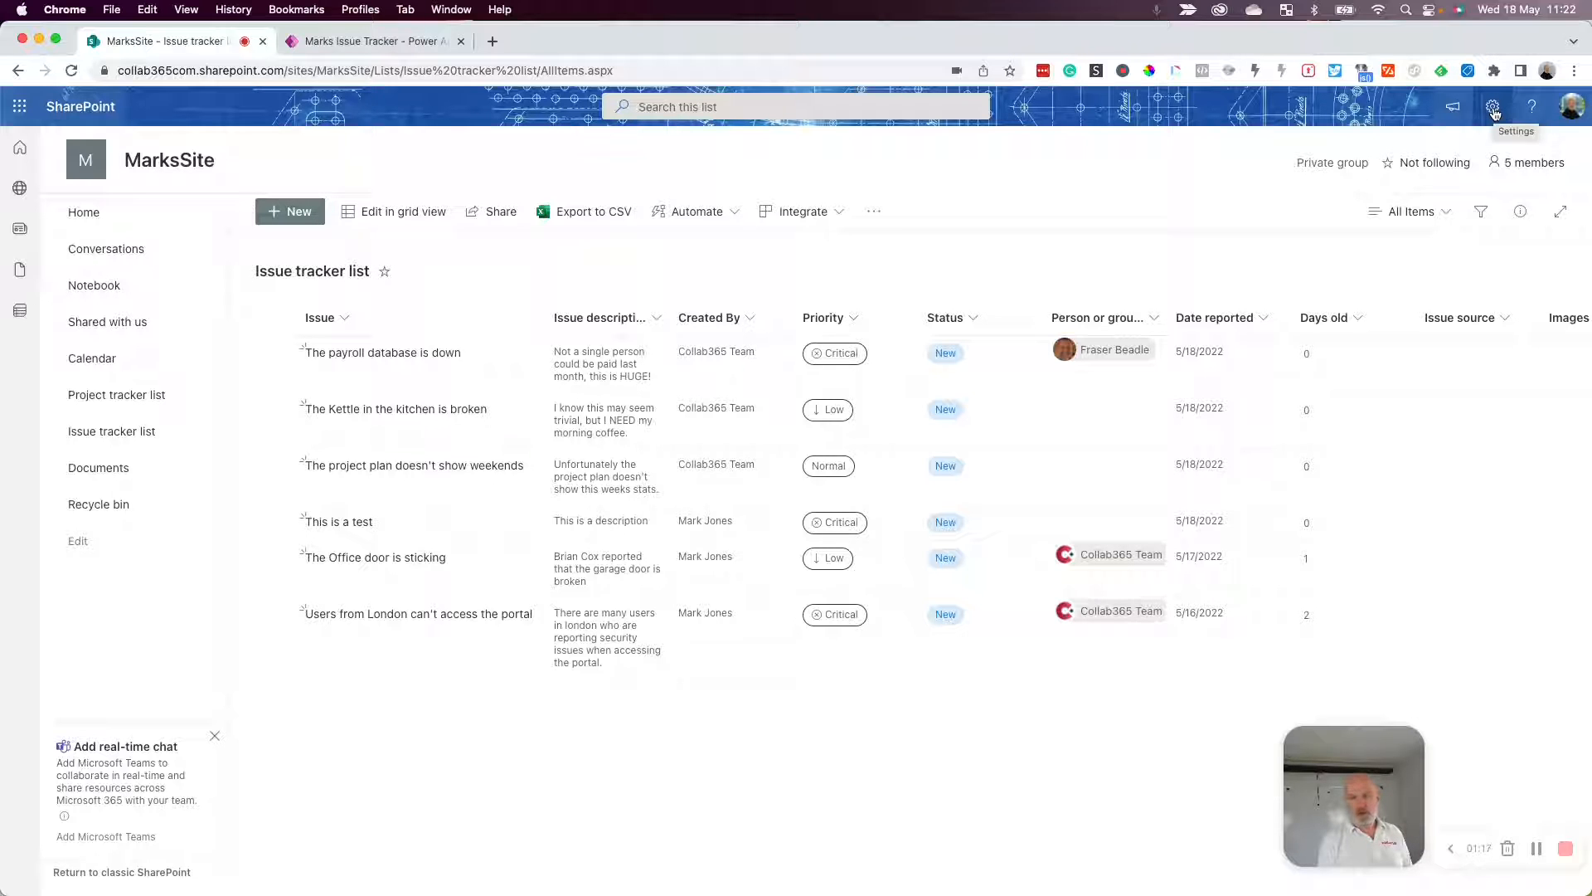
Open the Issue tracker list's advanced settings and locate the Item-level Permissions section
left_click(1493, 108)
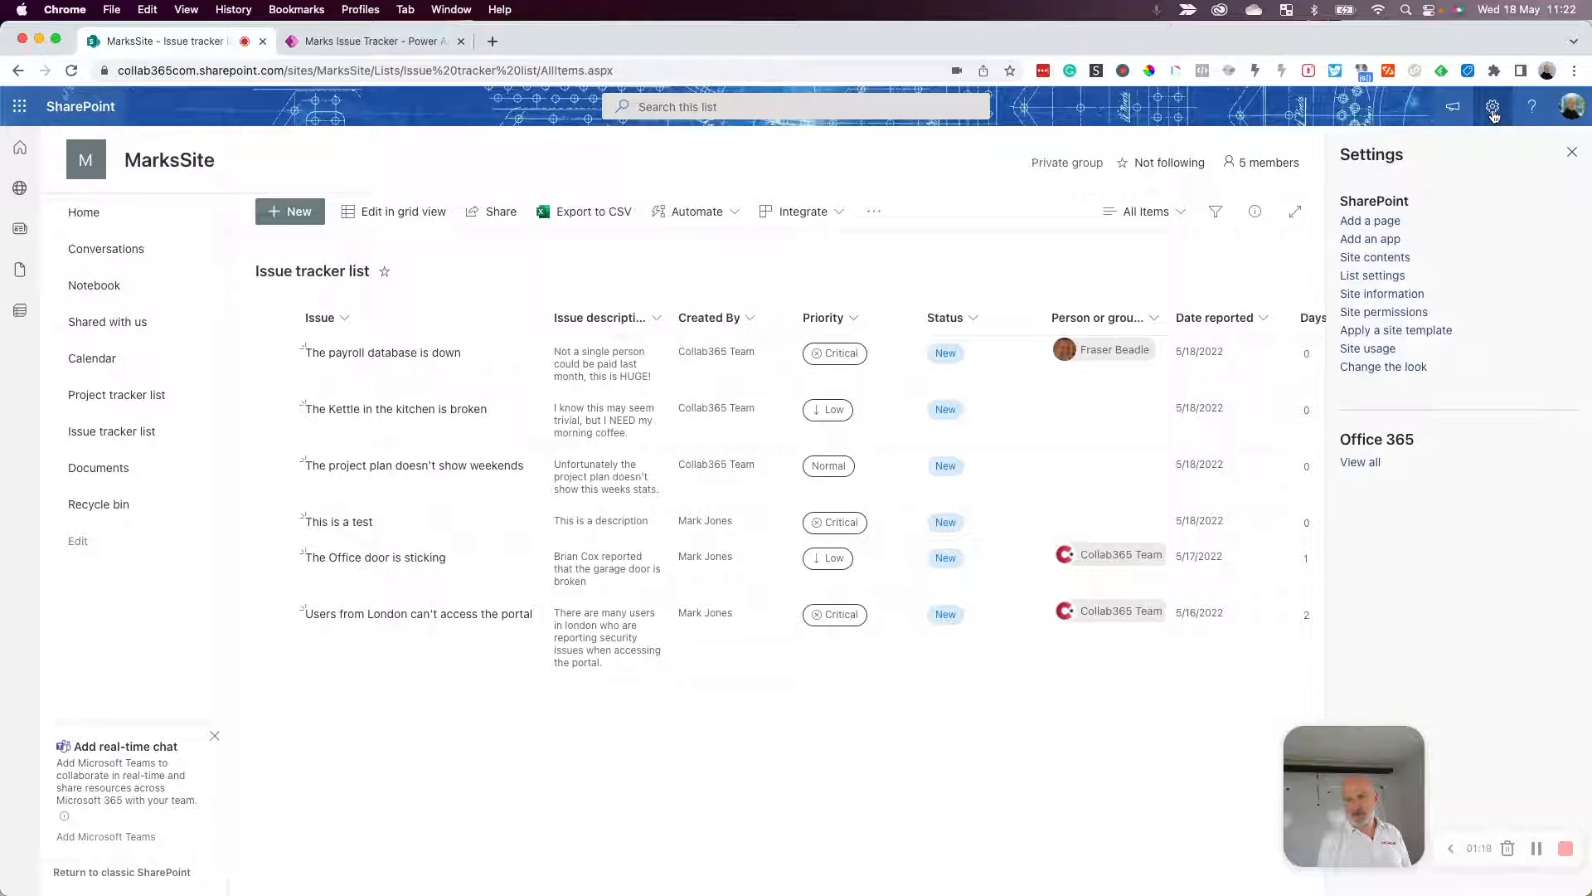
left_click(1386, 277)
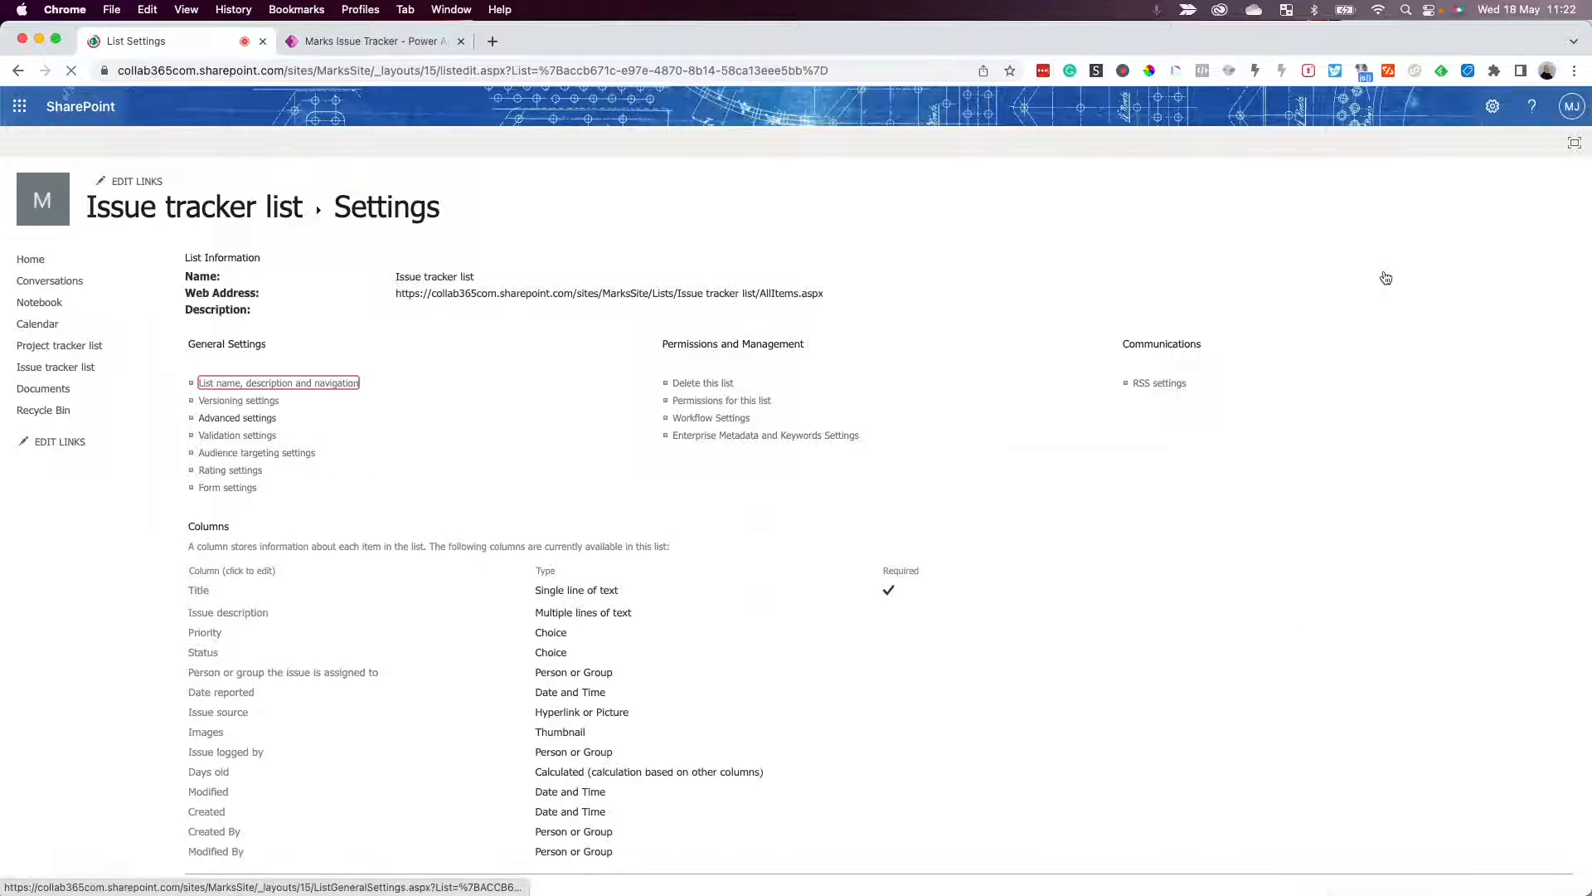
left_click(259, 418)
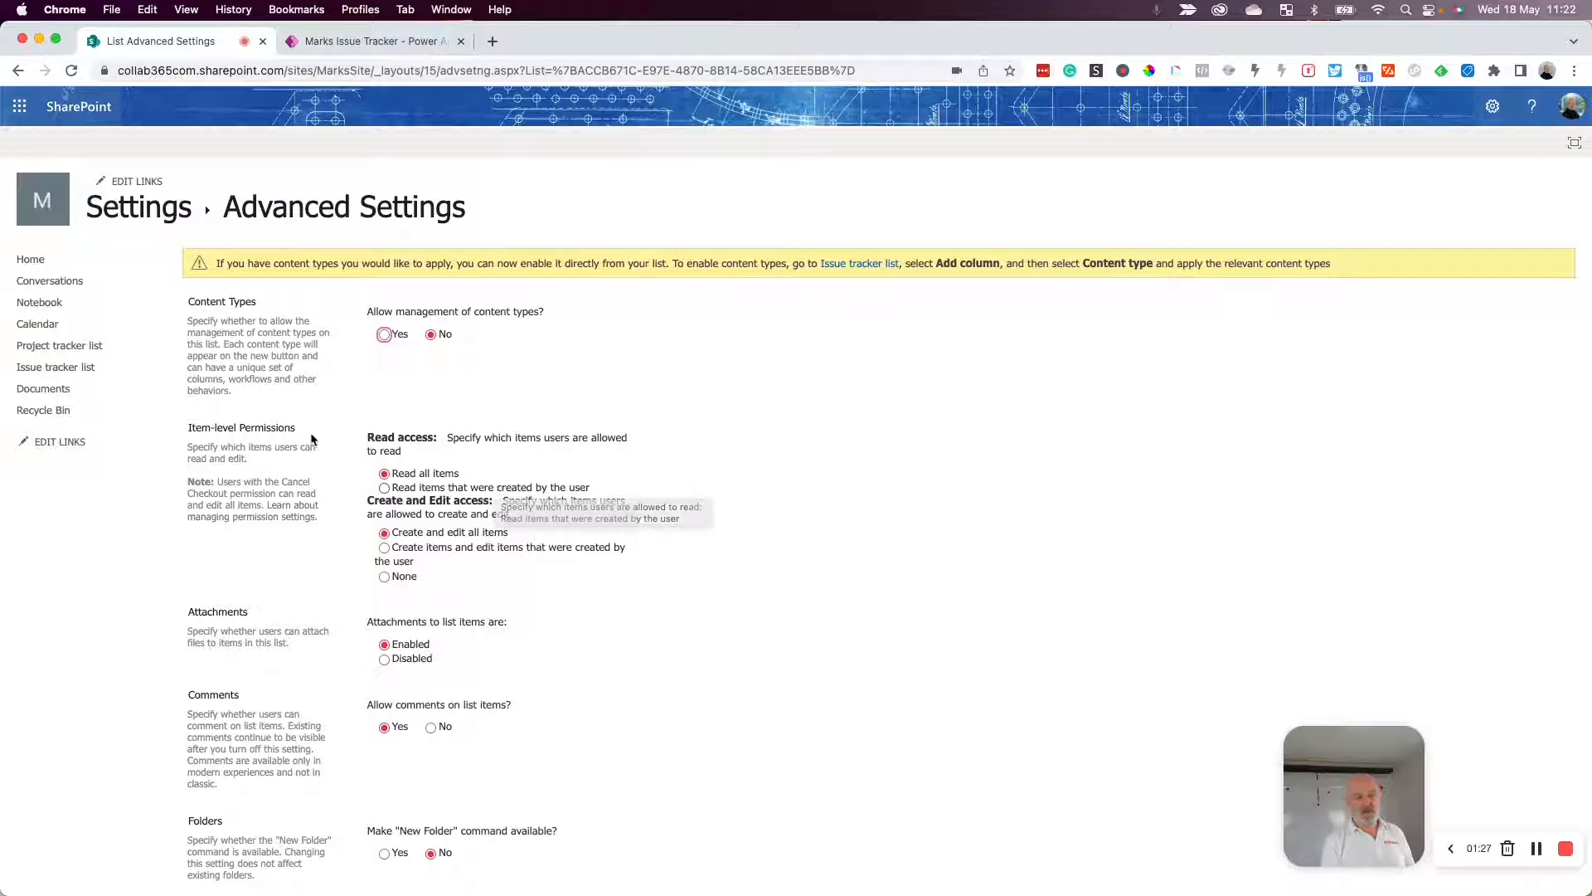
left_click_drag(185, 427, 265, 428)
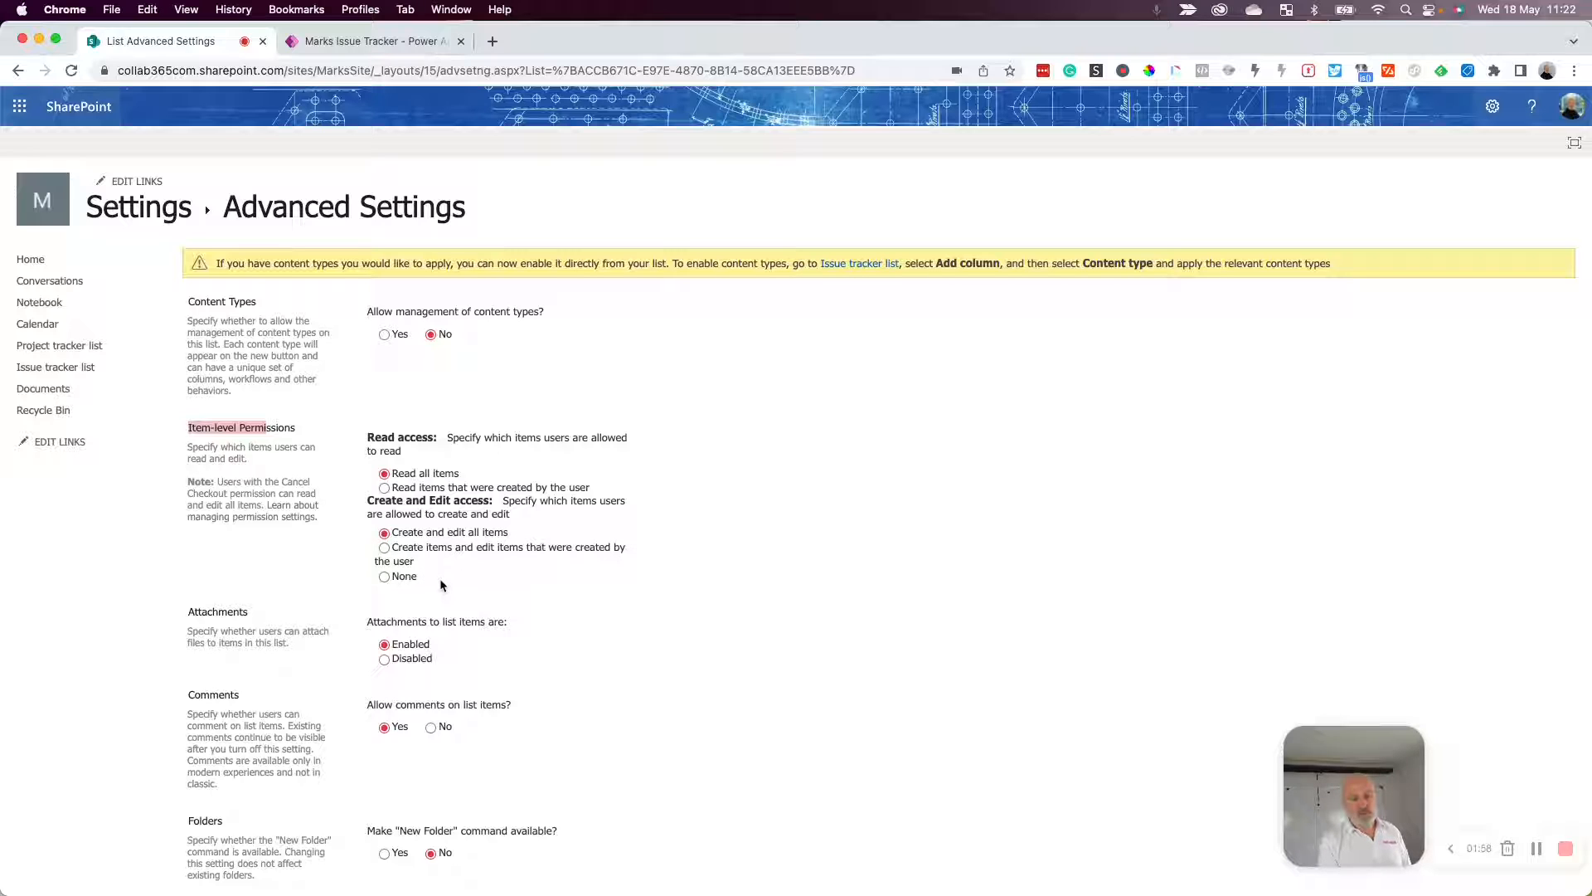
Set the list's read access to "Read items that were created by the user" and save the advanced settings
left_click(385, 488)
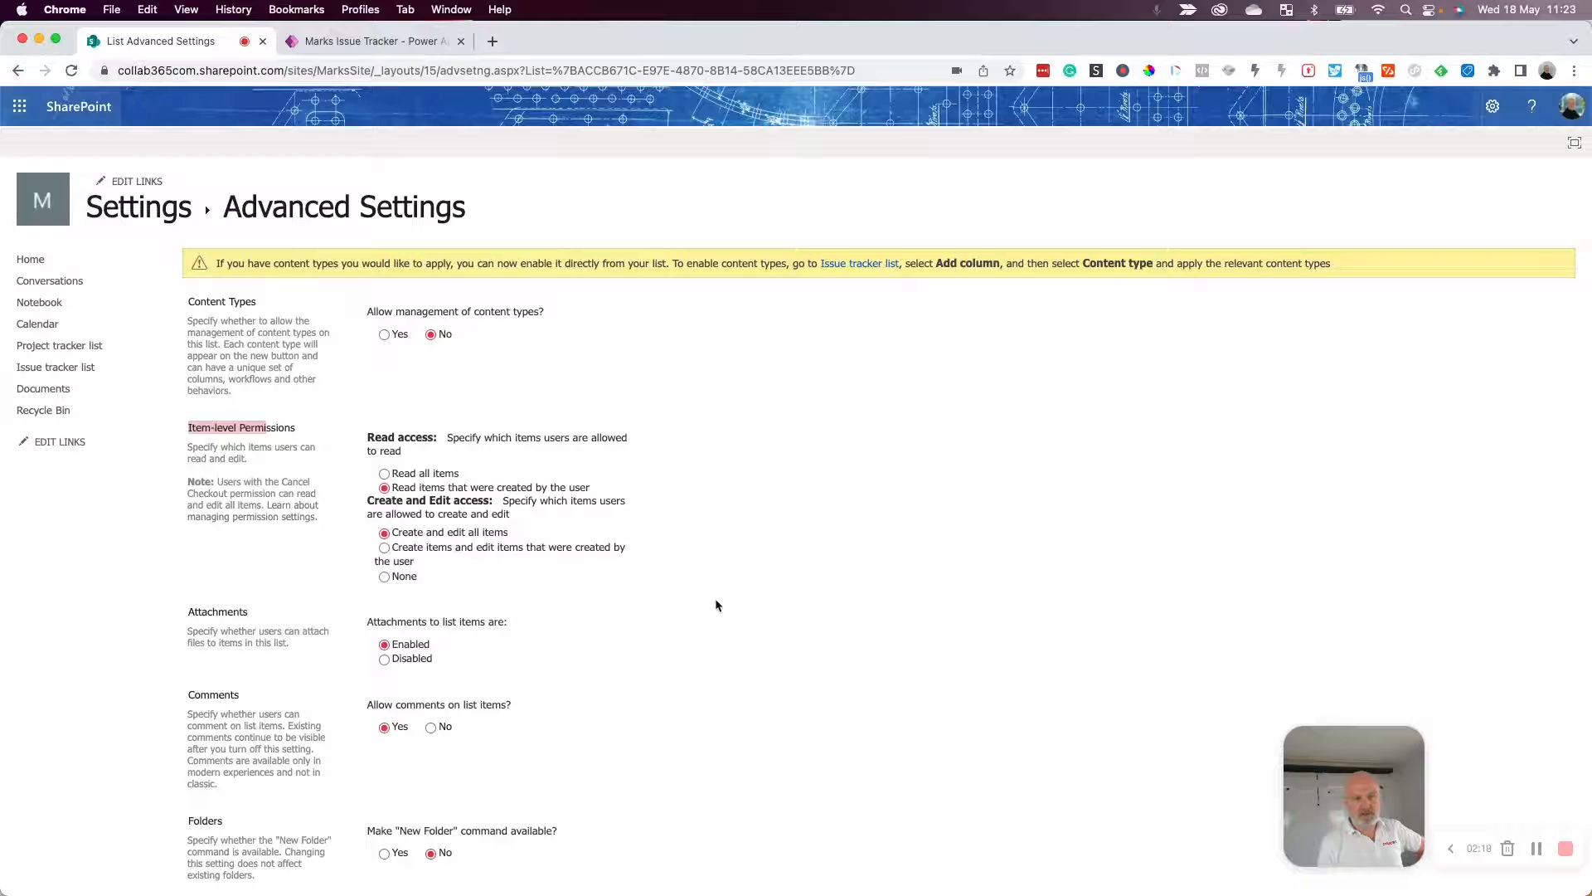
key("ctrl+Up")
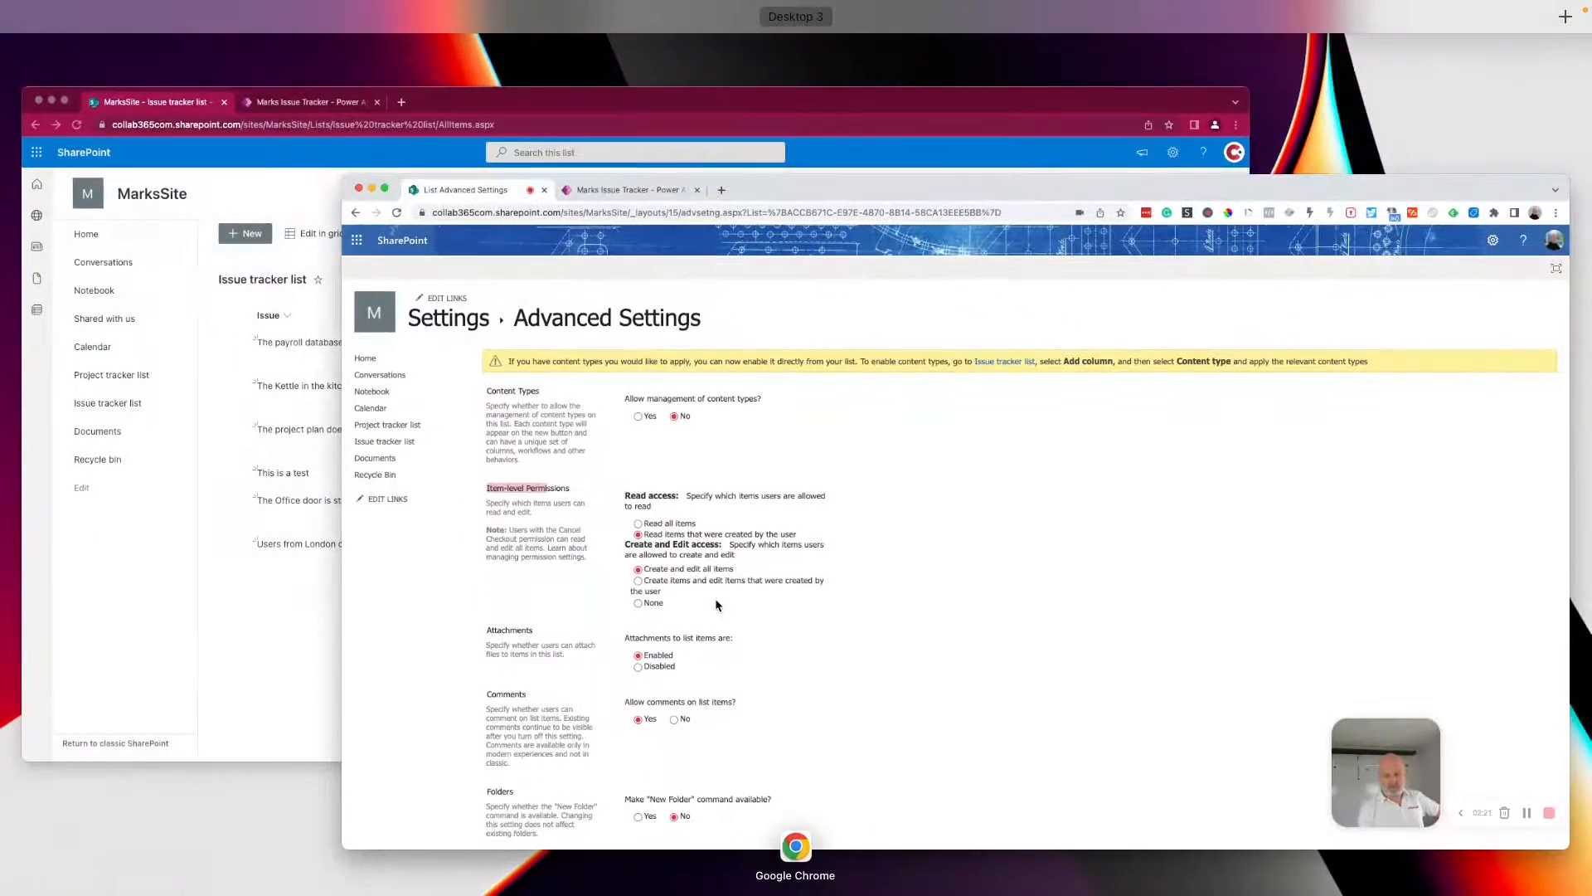
left_click(717, 605)
scroll(715, 599, "down", 15)
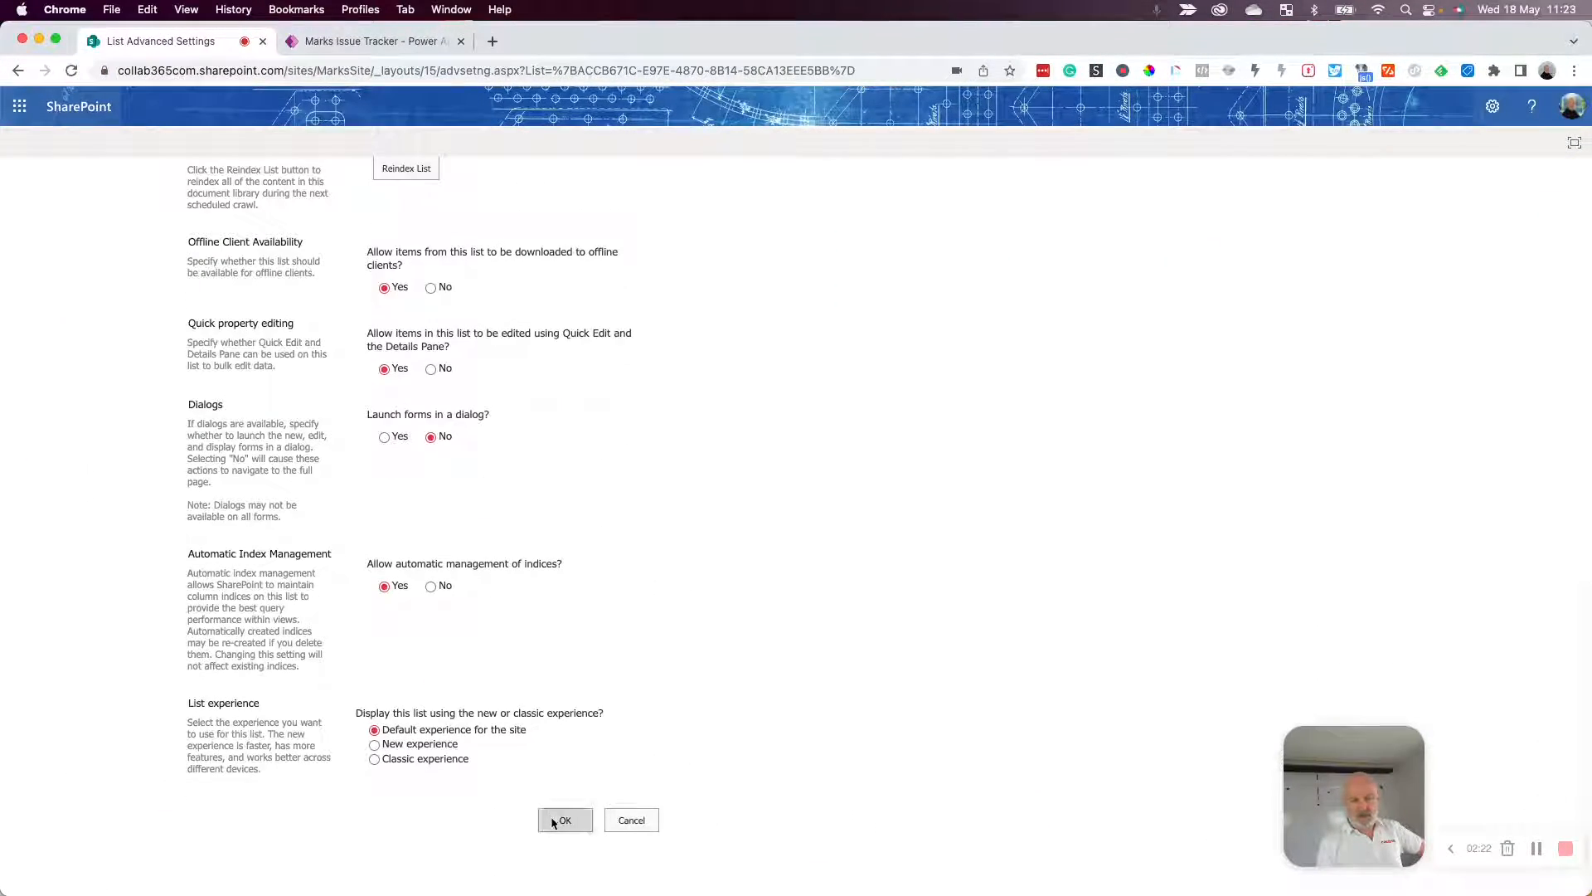
left_click(564, 820)
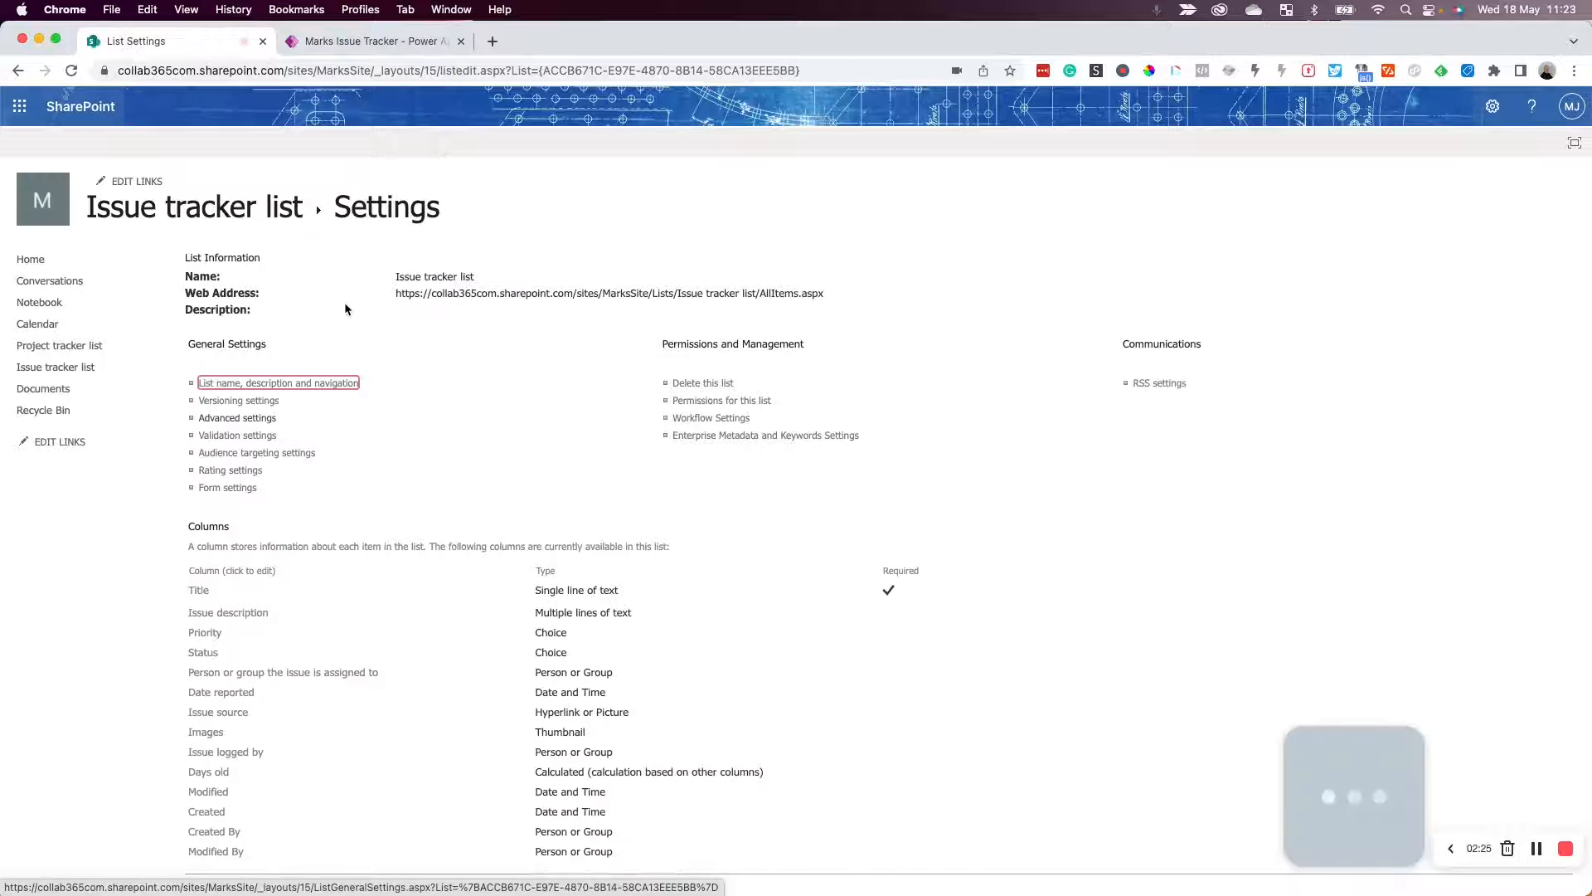
Return to the Issue tracker list and reload it in the Collab365 Team account's window to check the read restriction
left_click(239, 211)
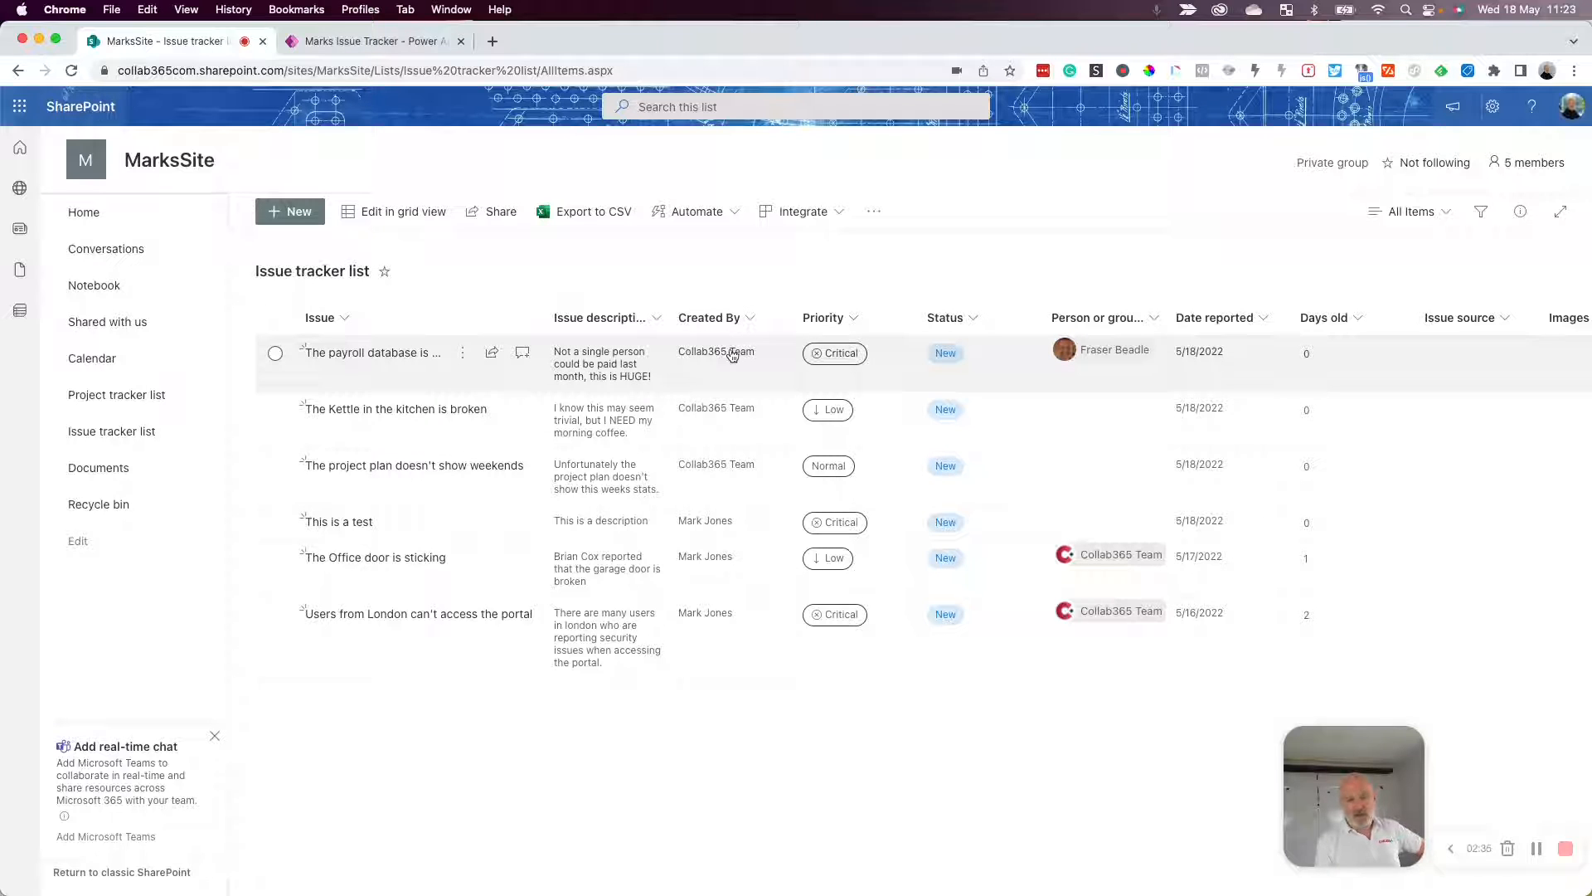
mouse_move(732, 352)
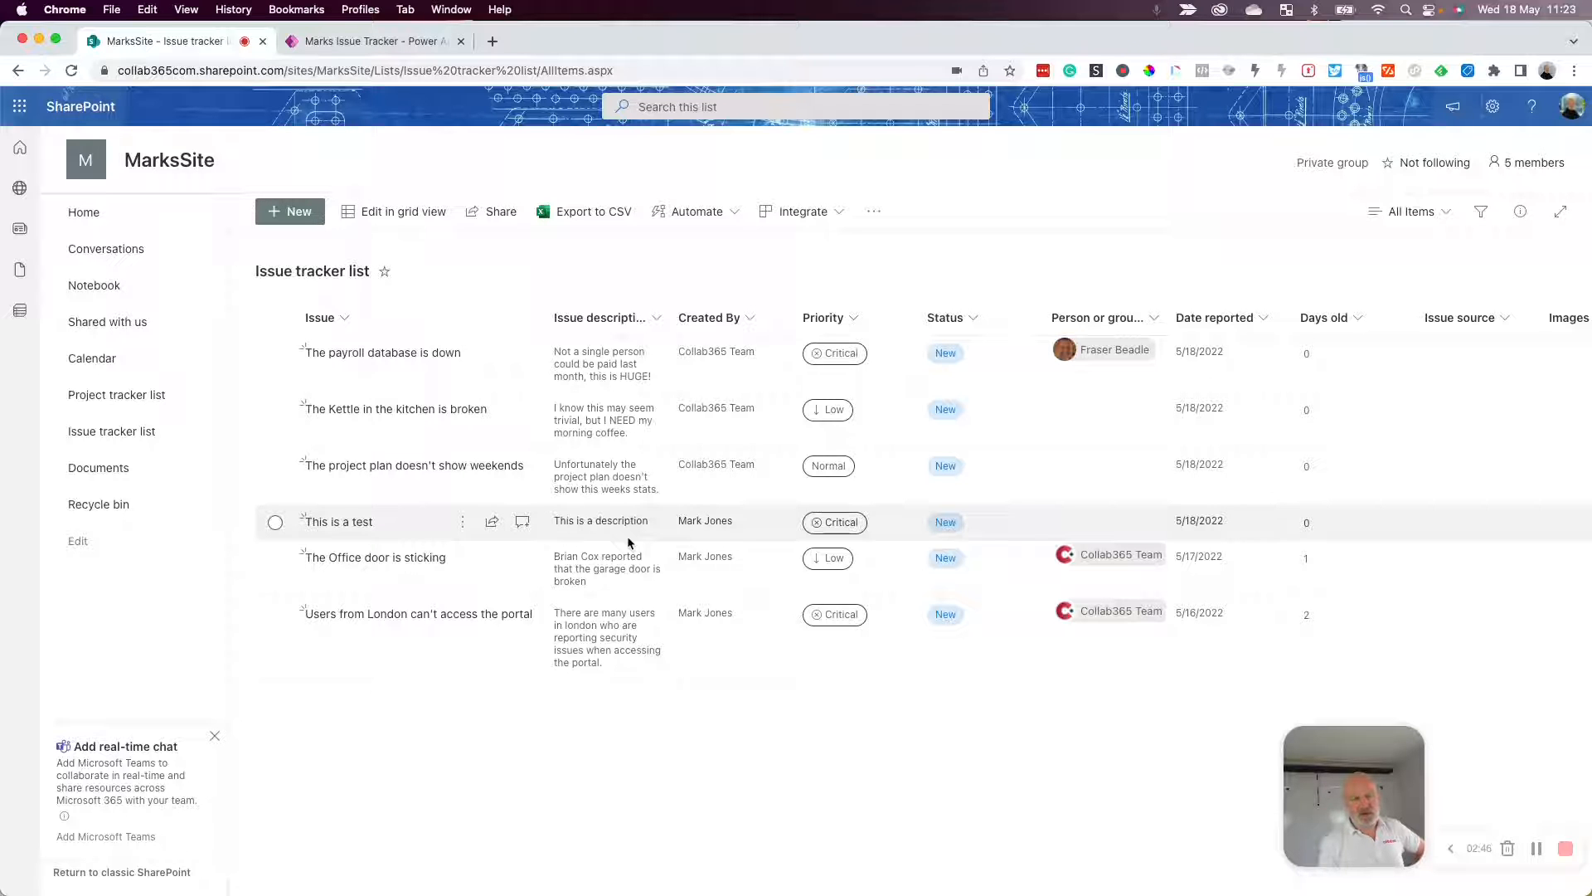
key("ctrl+Up")
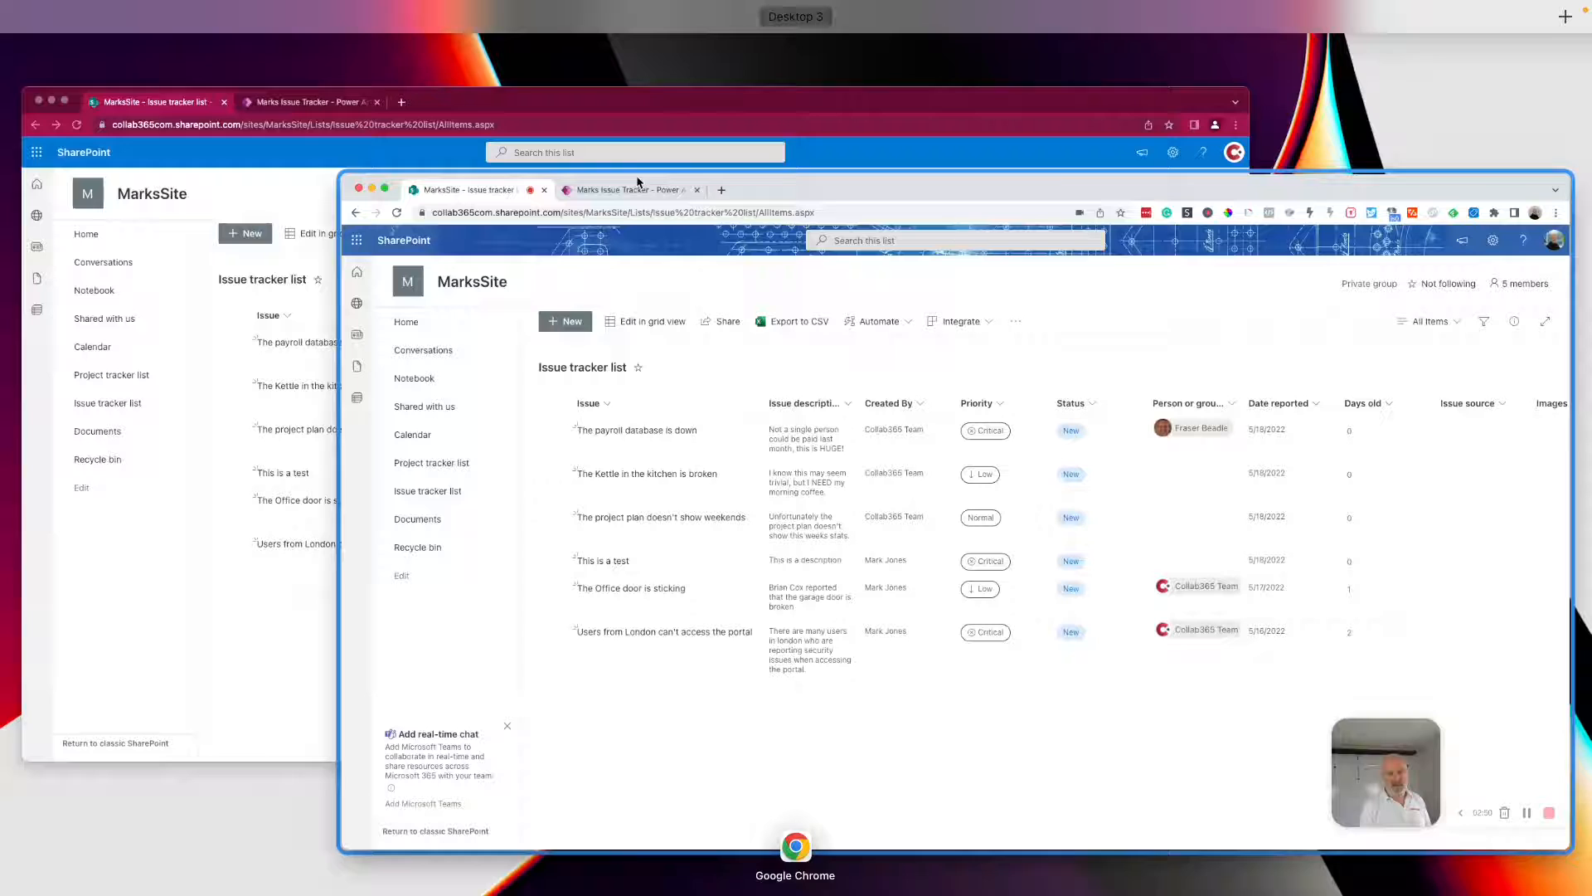
left_click(648, 104)
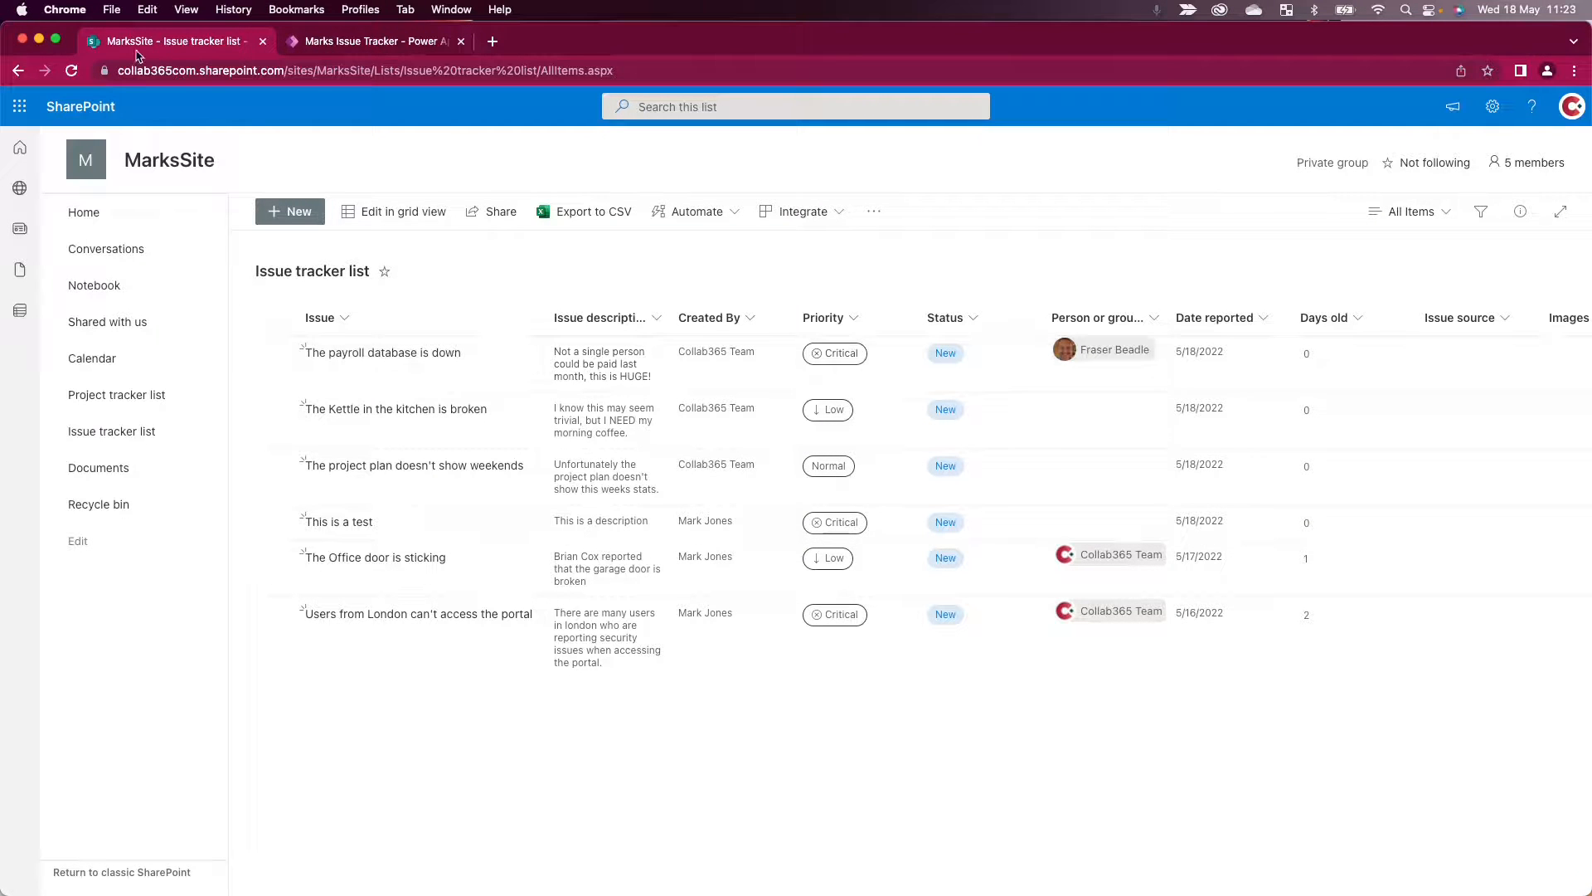
left_click(72, 72)
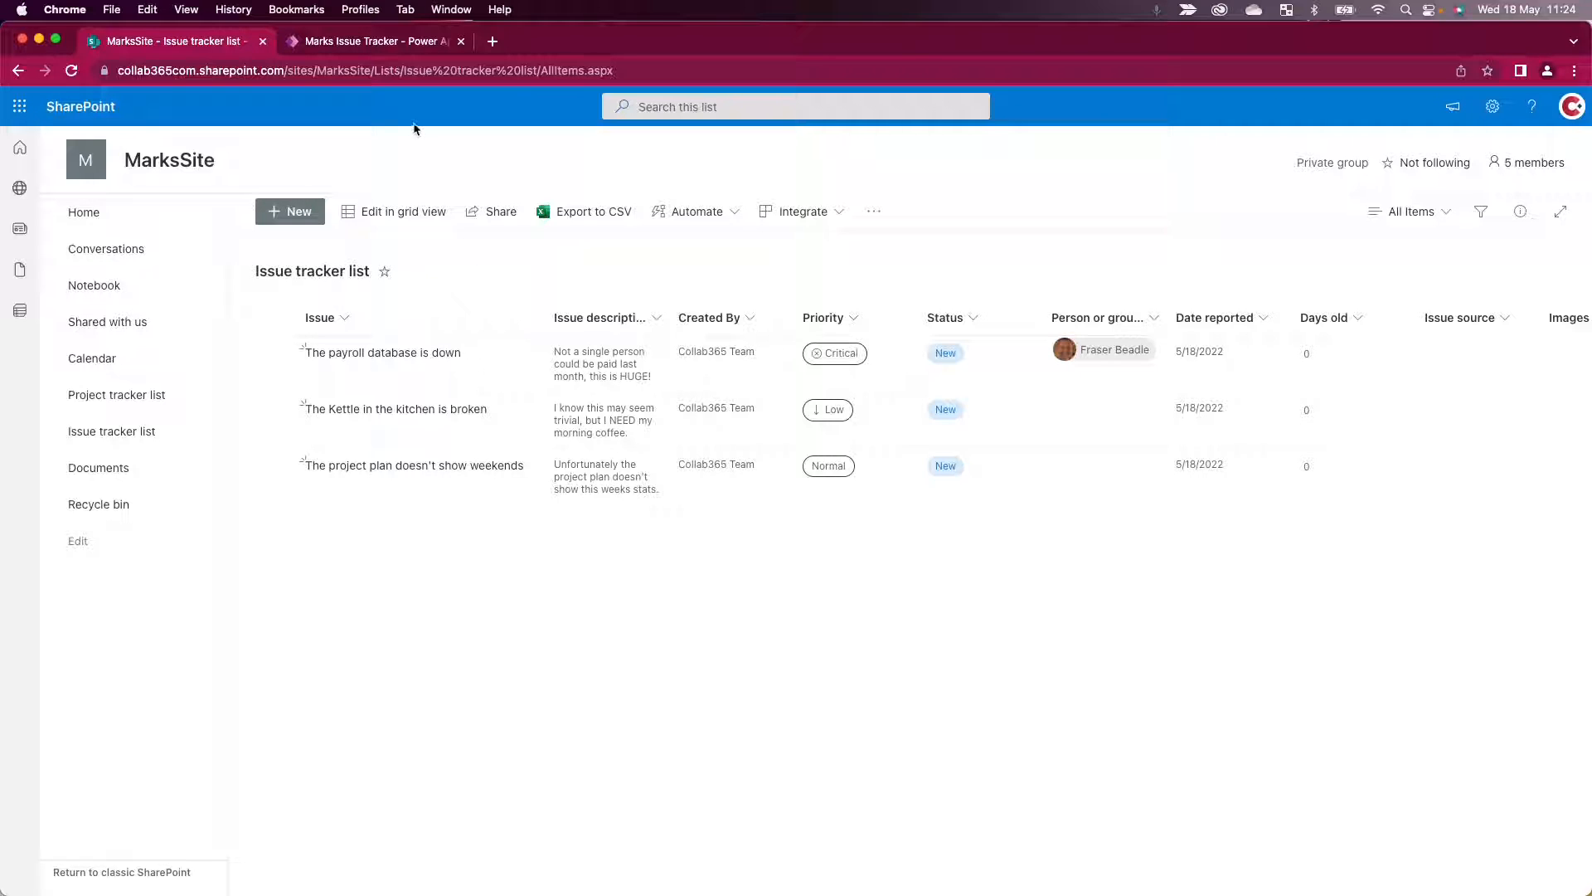
In the owner's window, view the issue tracker app and show the list's Power Apps integration options
key("ctrl+Up")
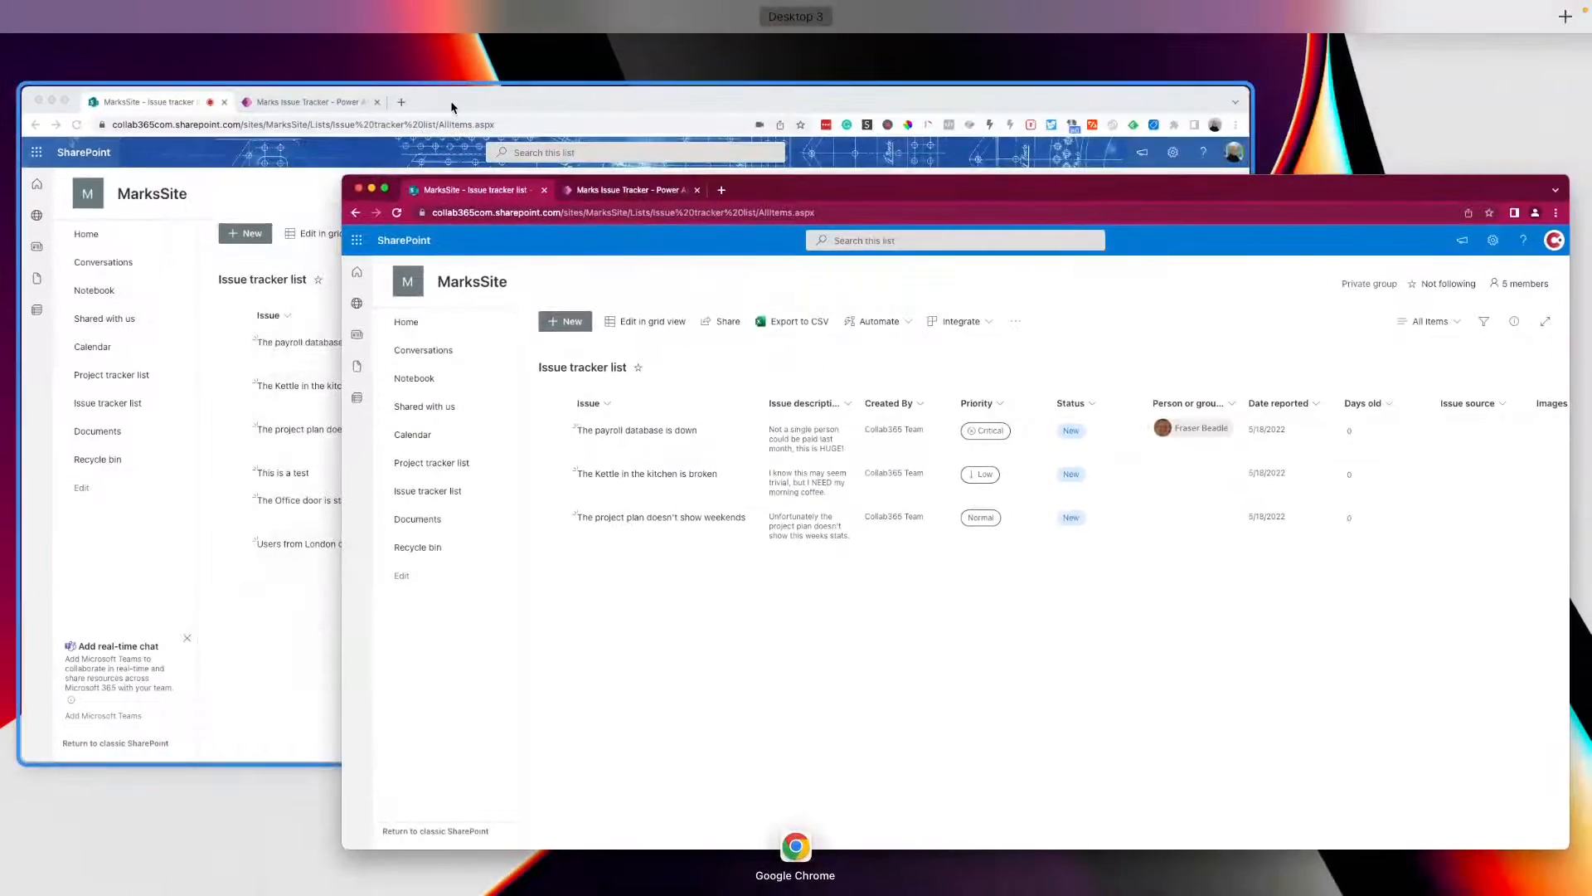
left_click(452, 103)
left_click(408, 40)
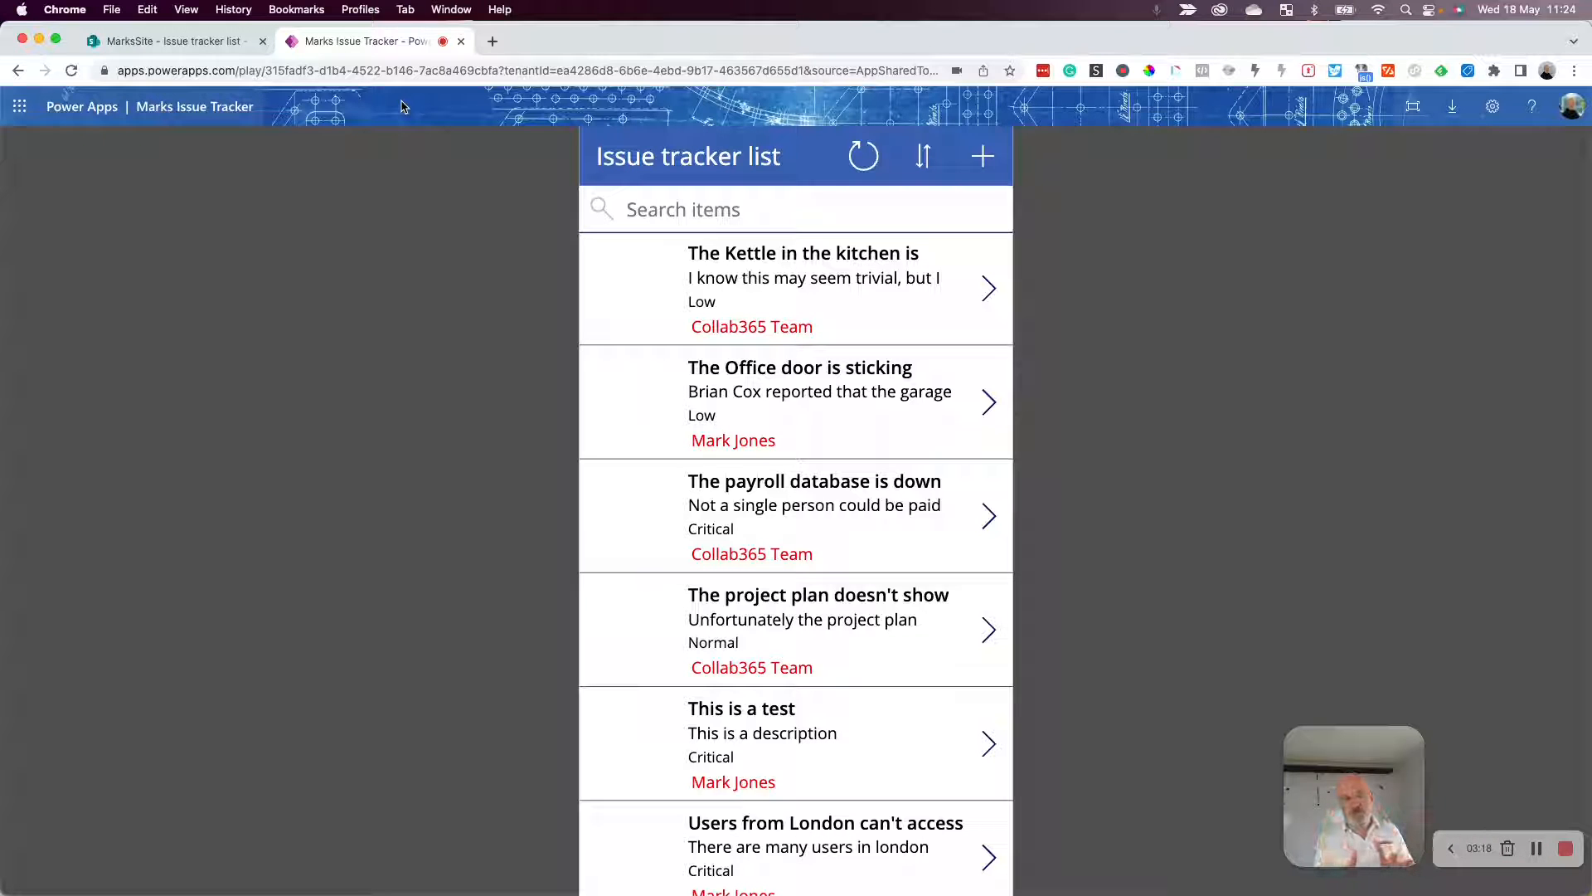
left_click(195, 41)
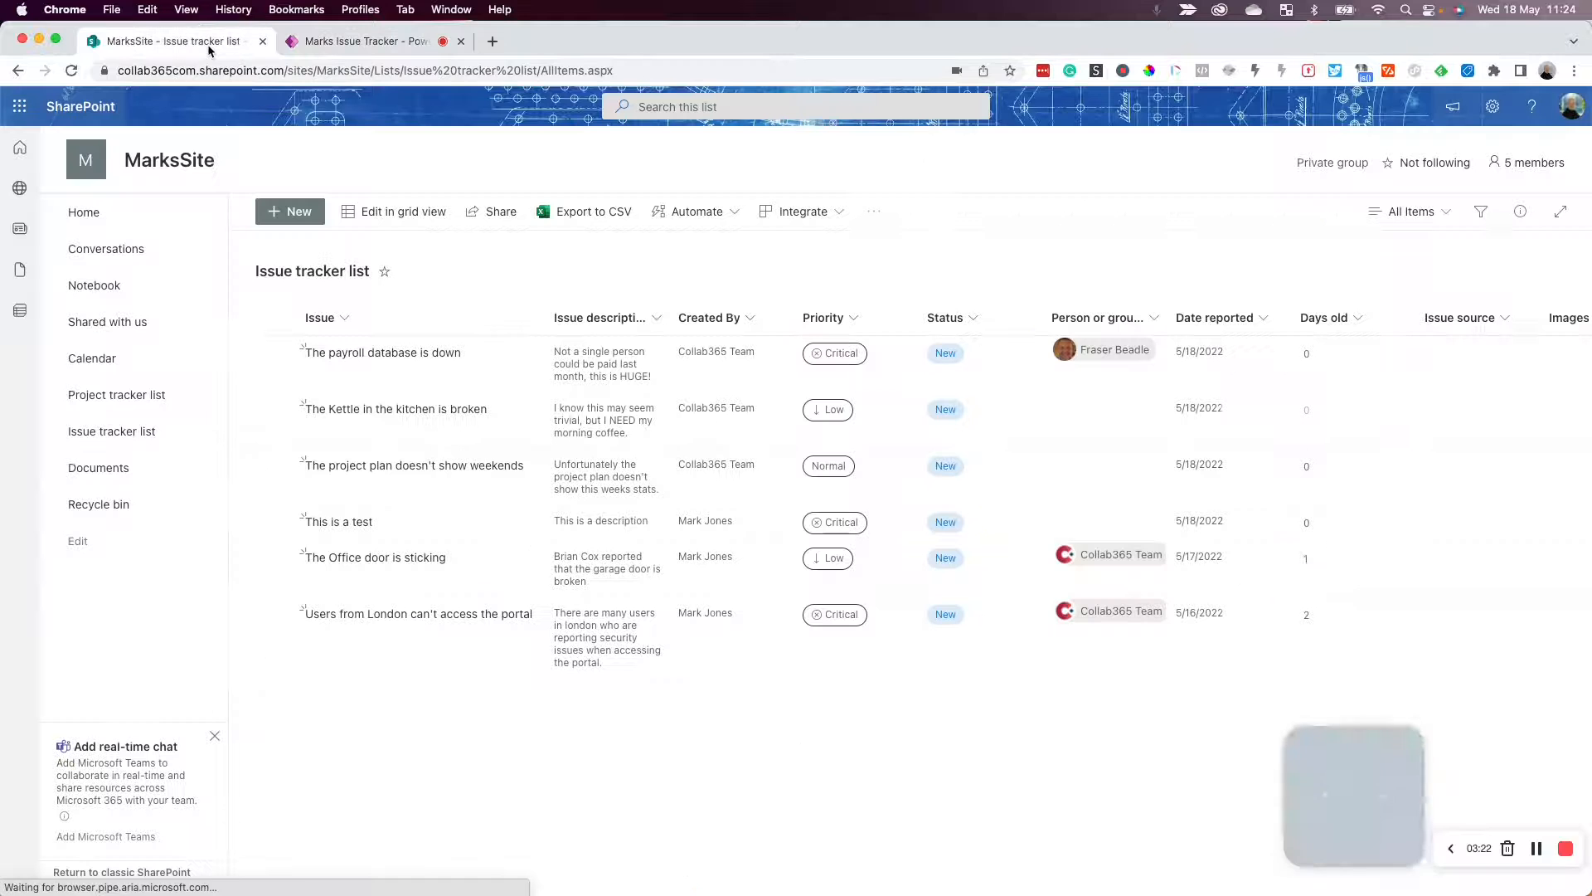
left_click(805, 211)
mouse_move(821, 249)
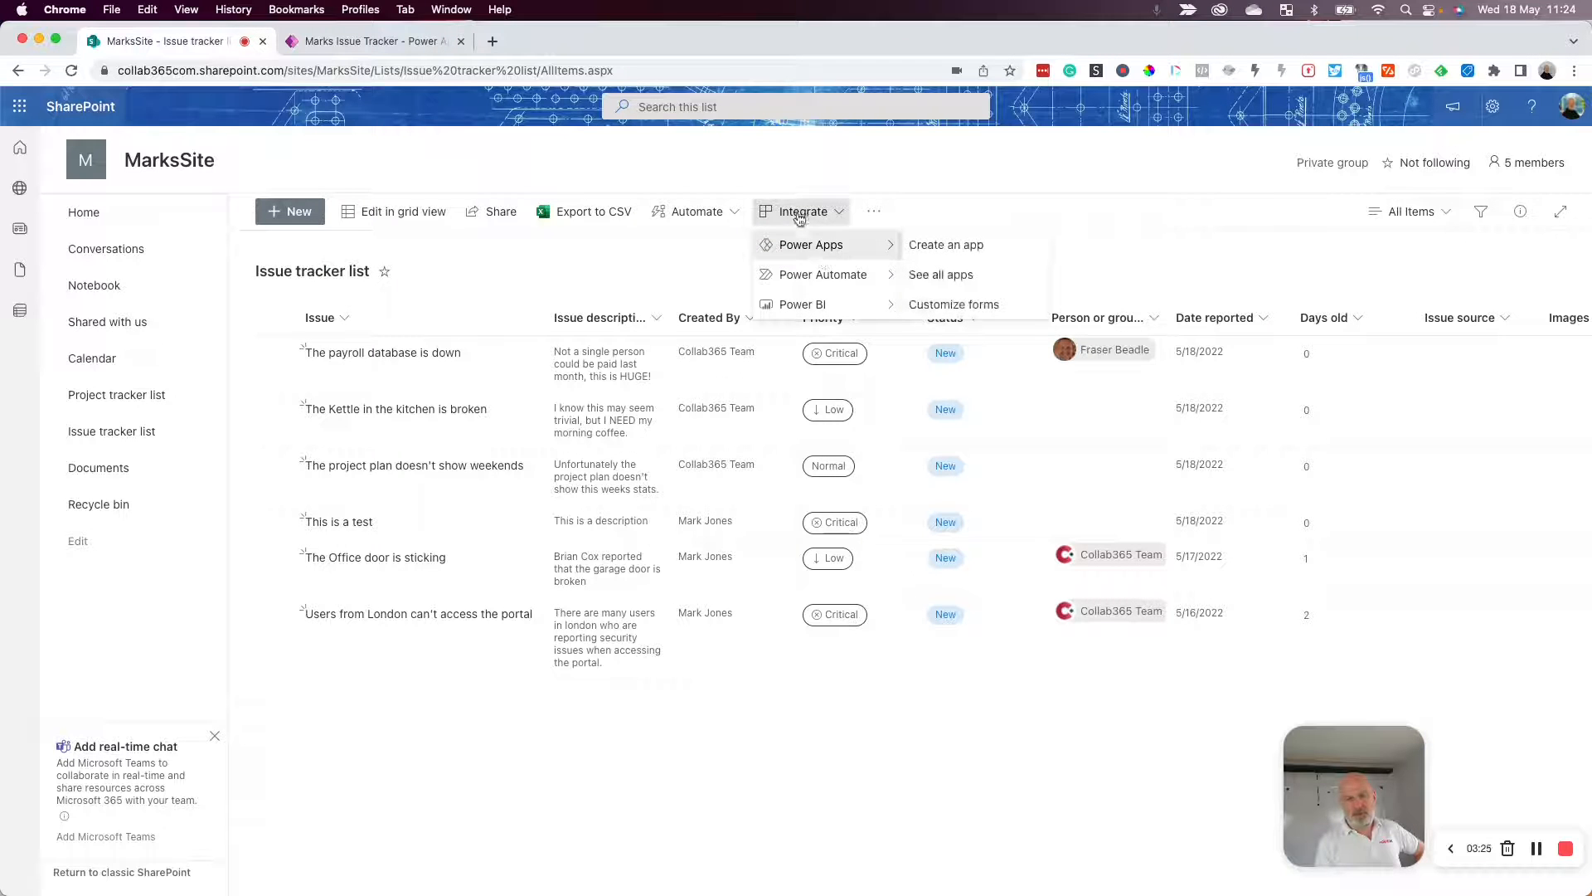
In the owner's issue tracker app, view the kitchen kettle issue's details, return to the item list and reload the app
left_click(388, 43)
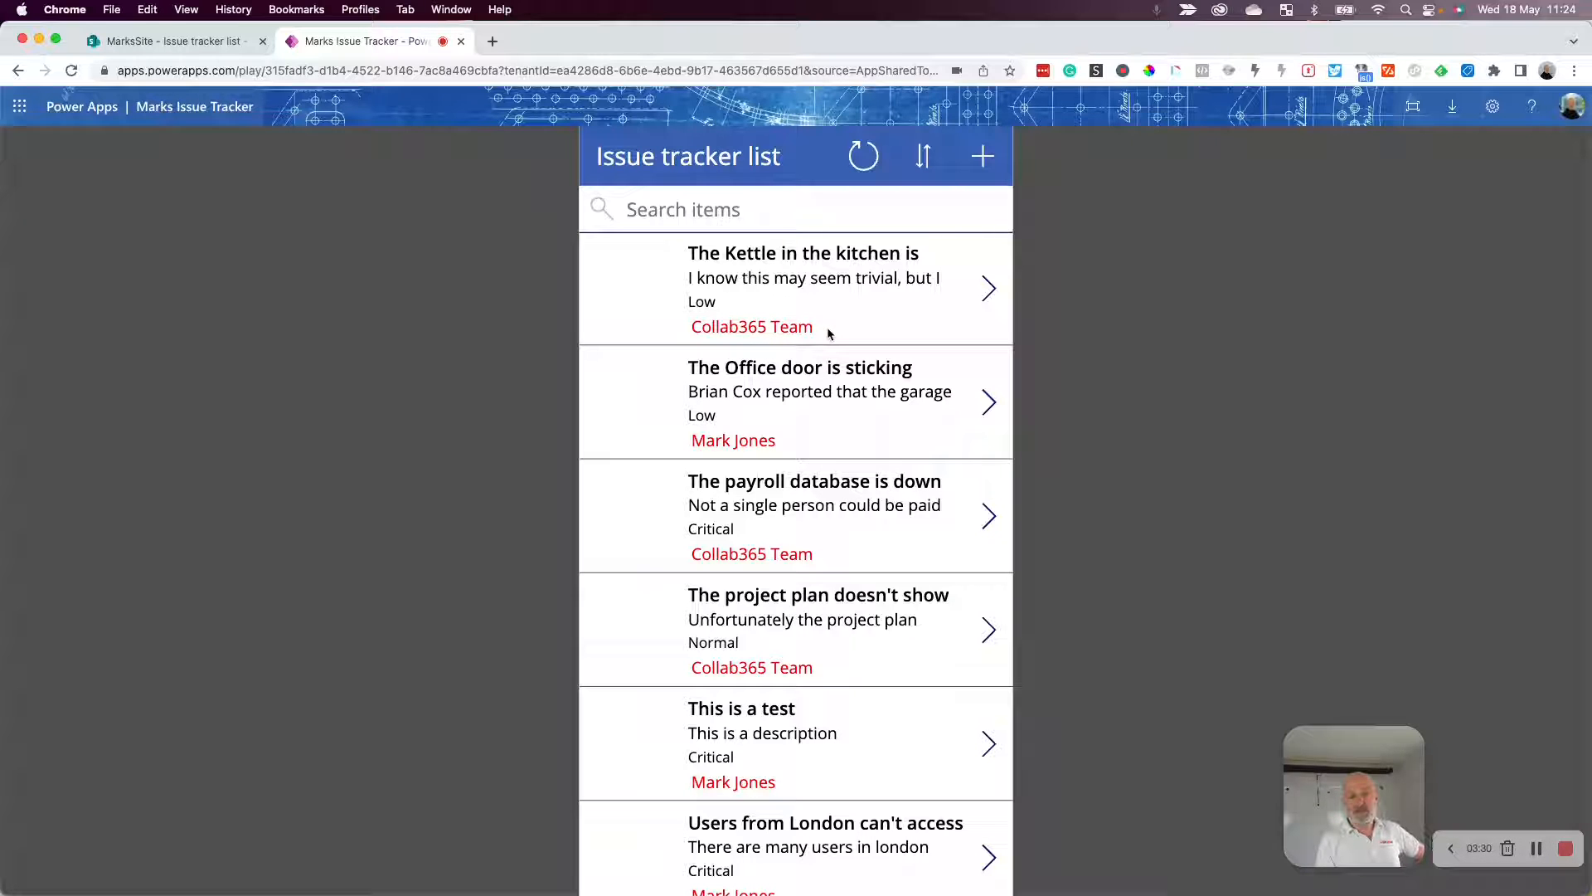
left_click_drag(817, 330, 698, 326)
left_click(698, 326)
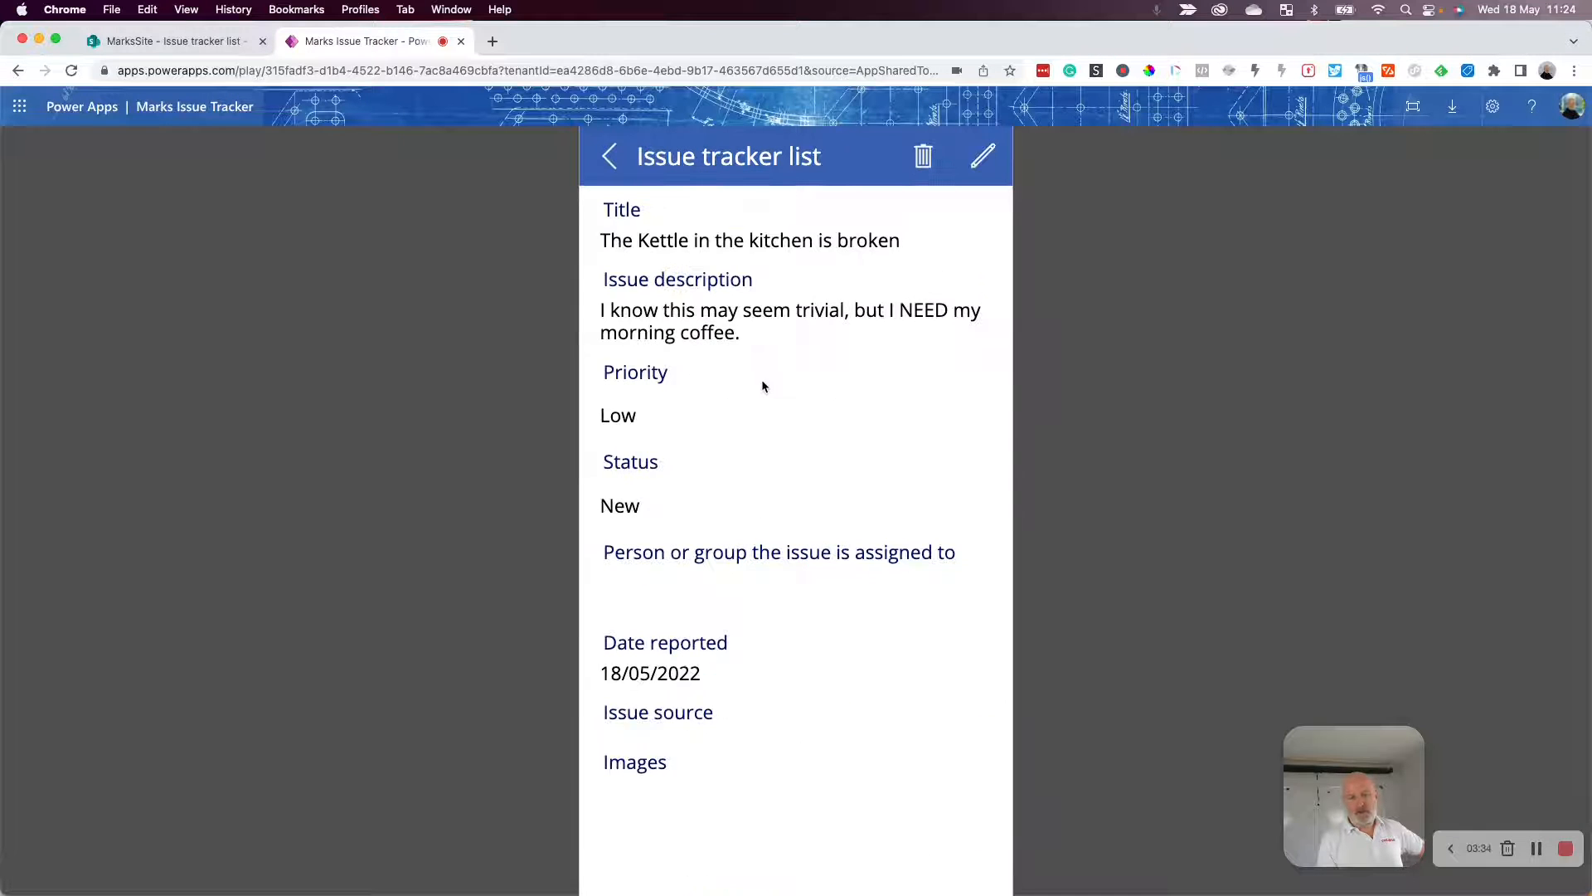
left_click(611, 157)
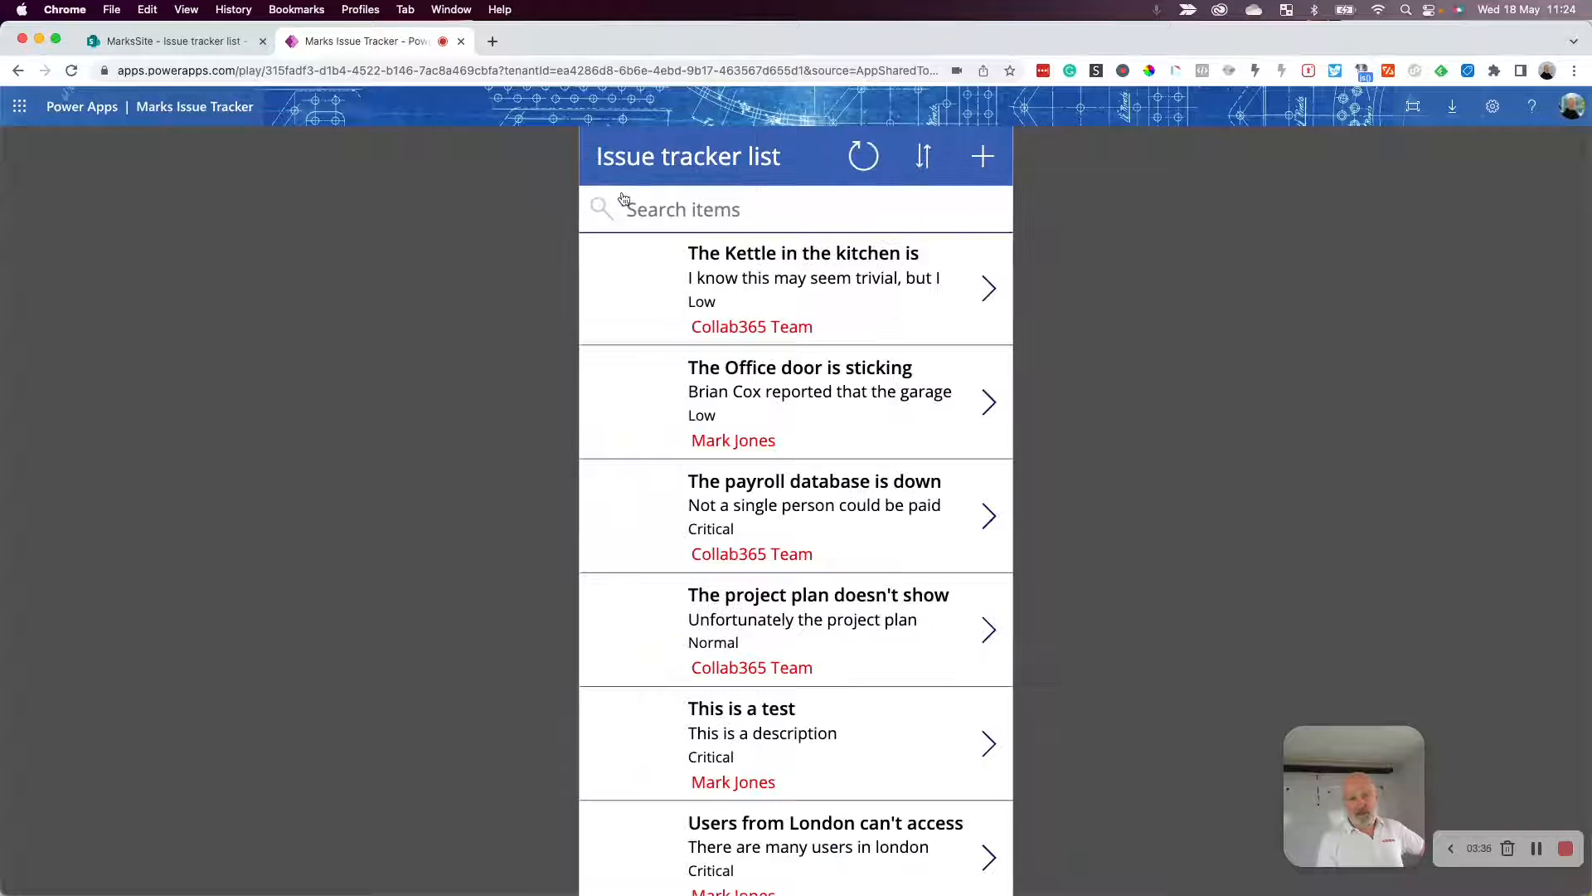
left_click(860, 159)
left_click(72, 71)
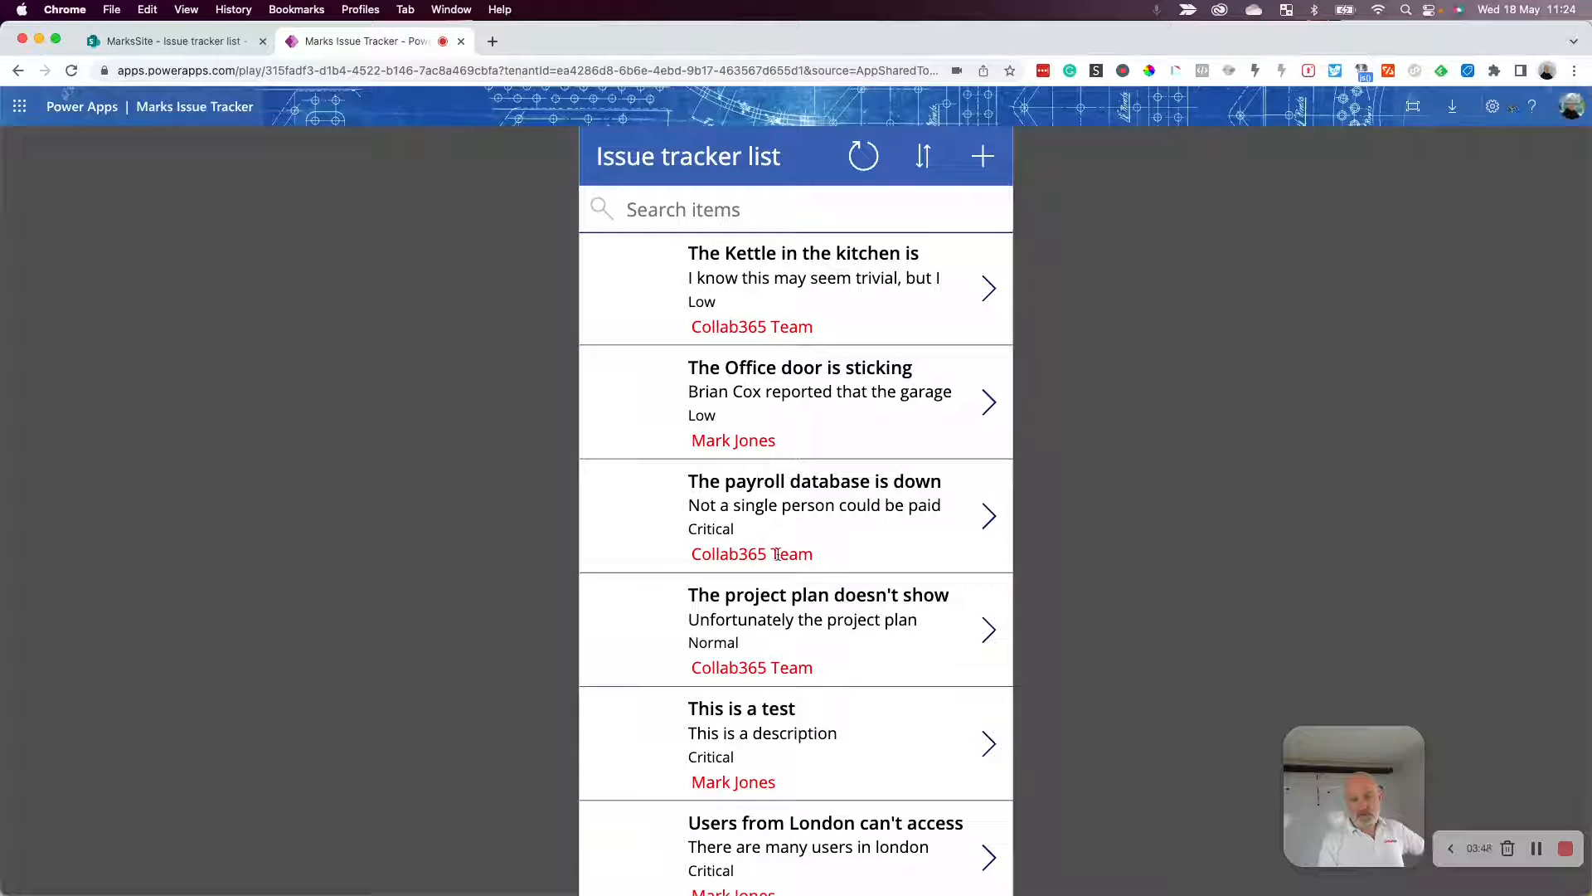
Reload the issue tracker app in the Collab365 Team account's window to check its items, and return to the owner's SharePoint list
left_click(236, 41)
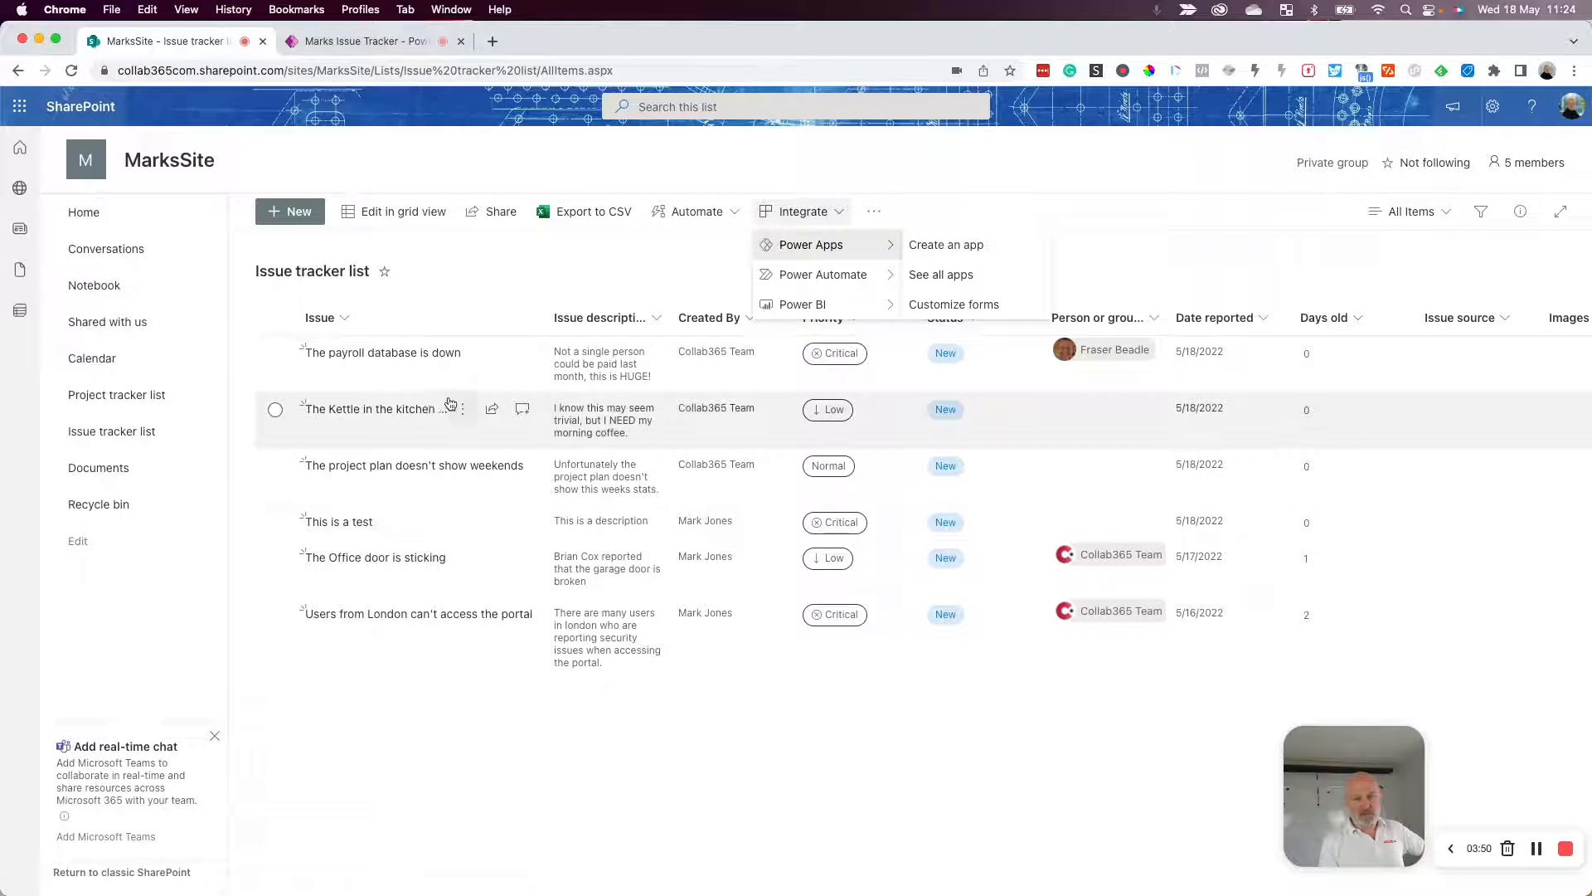
key("ctrl+Up")
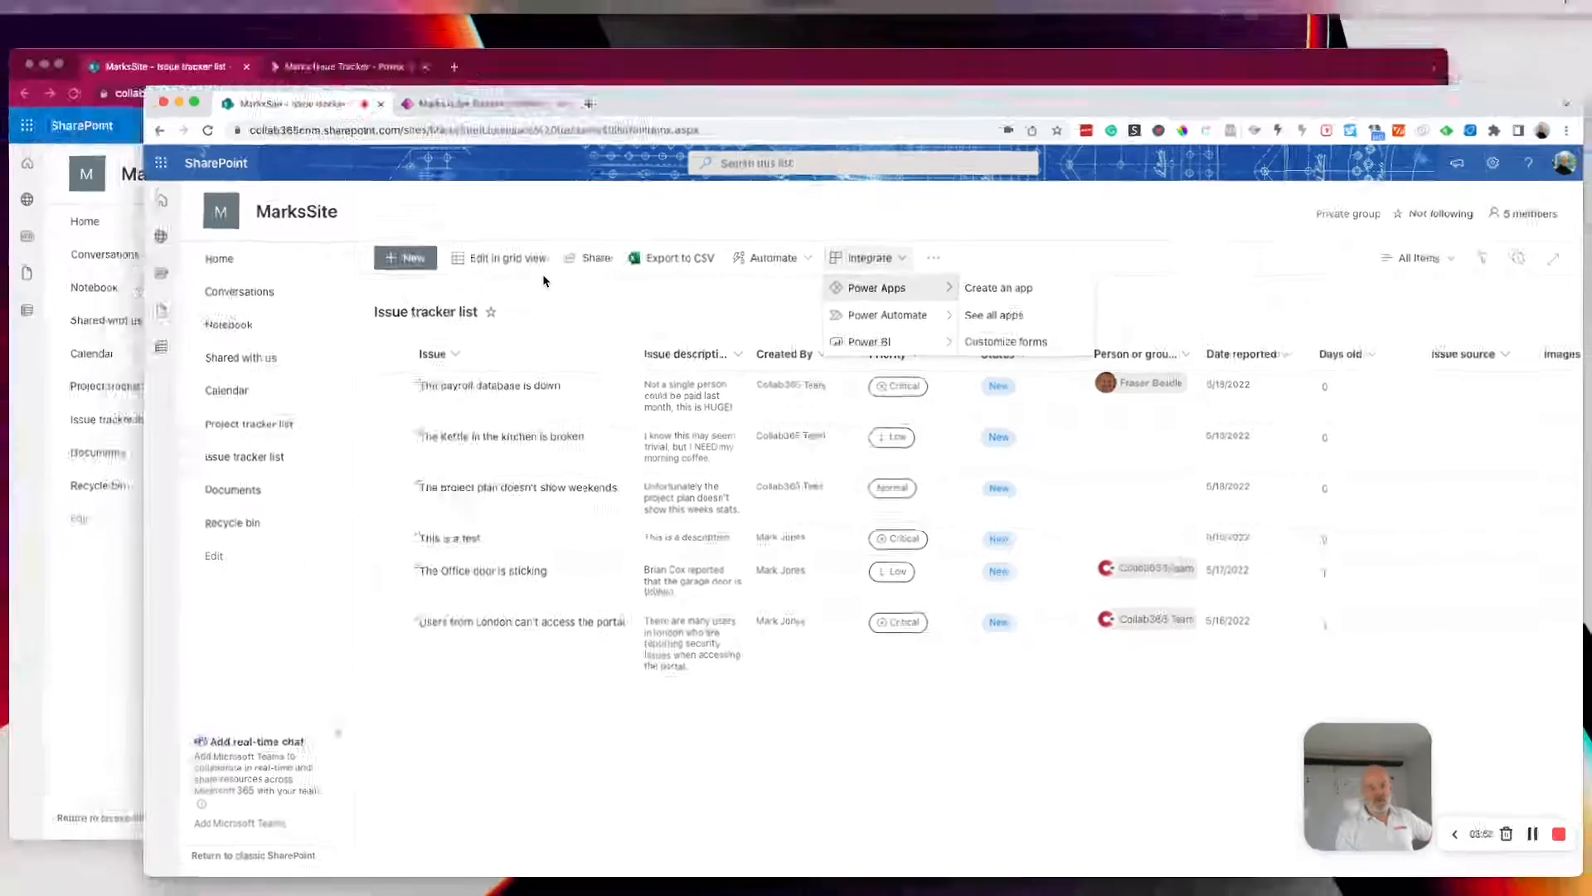
left_click(534, 107)
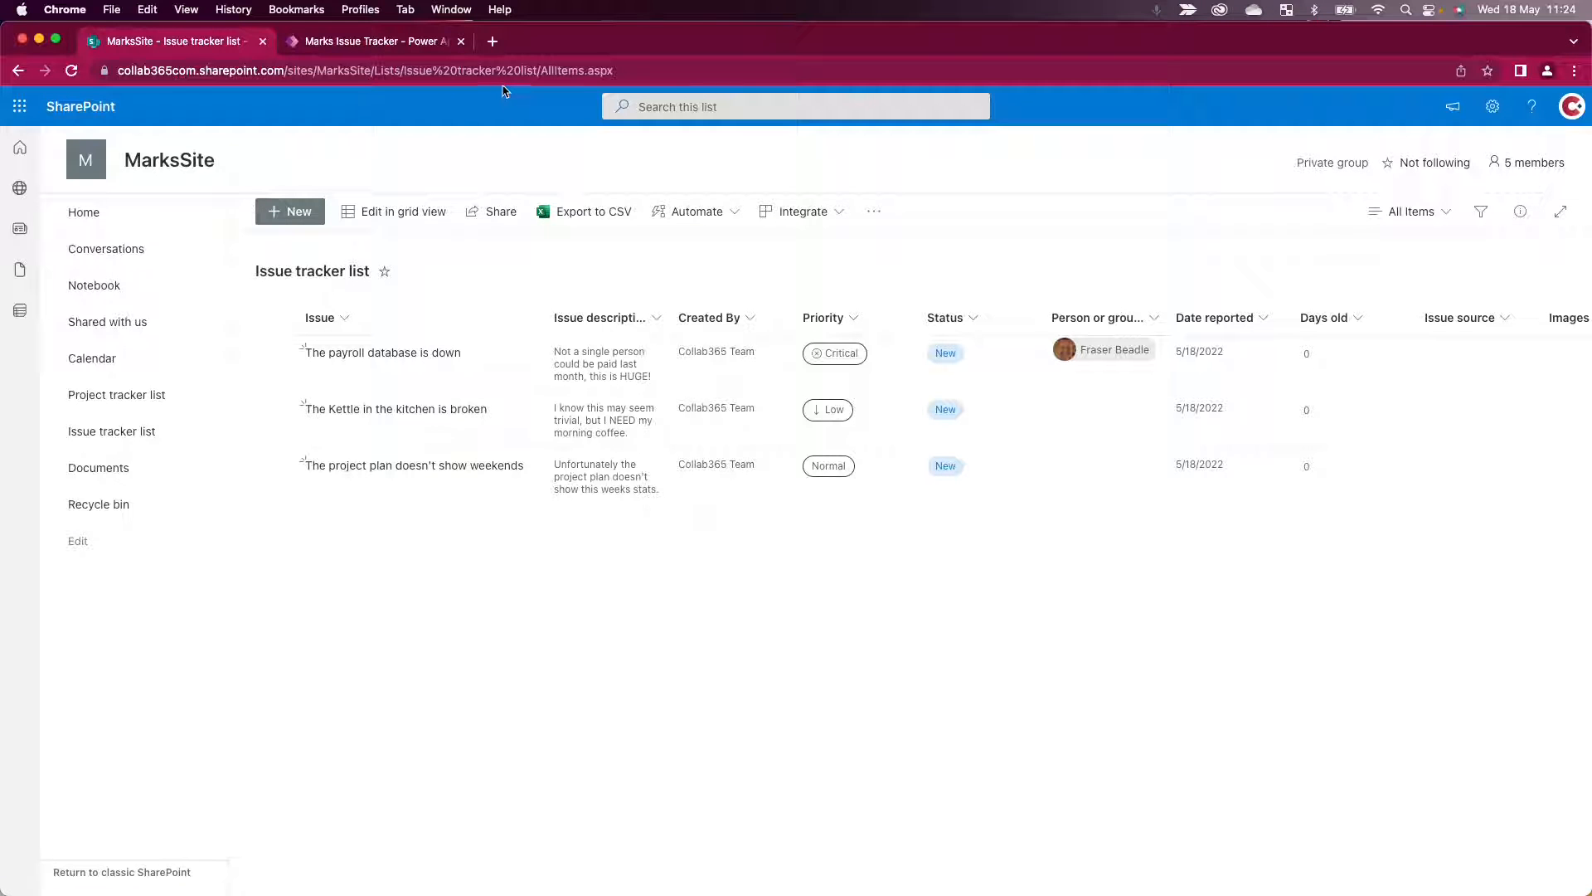
left_click(408, 46)
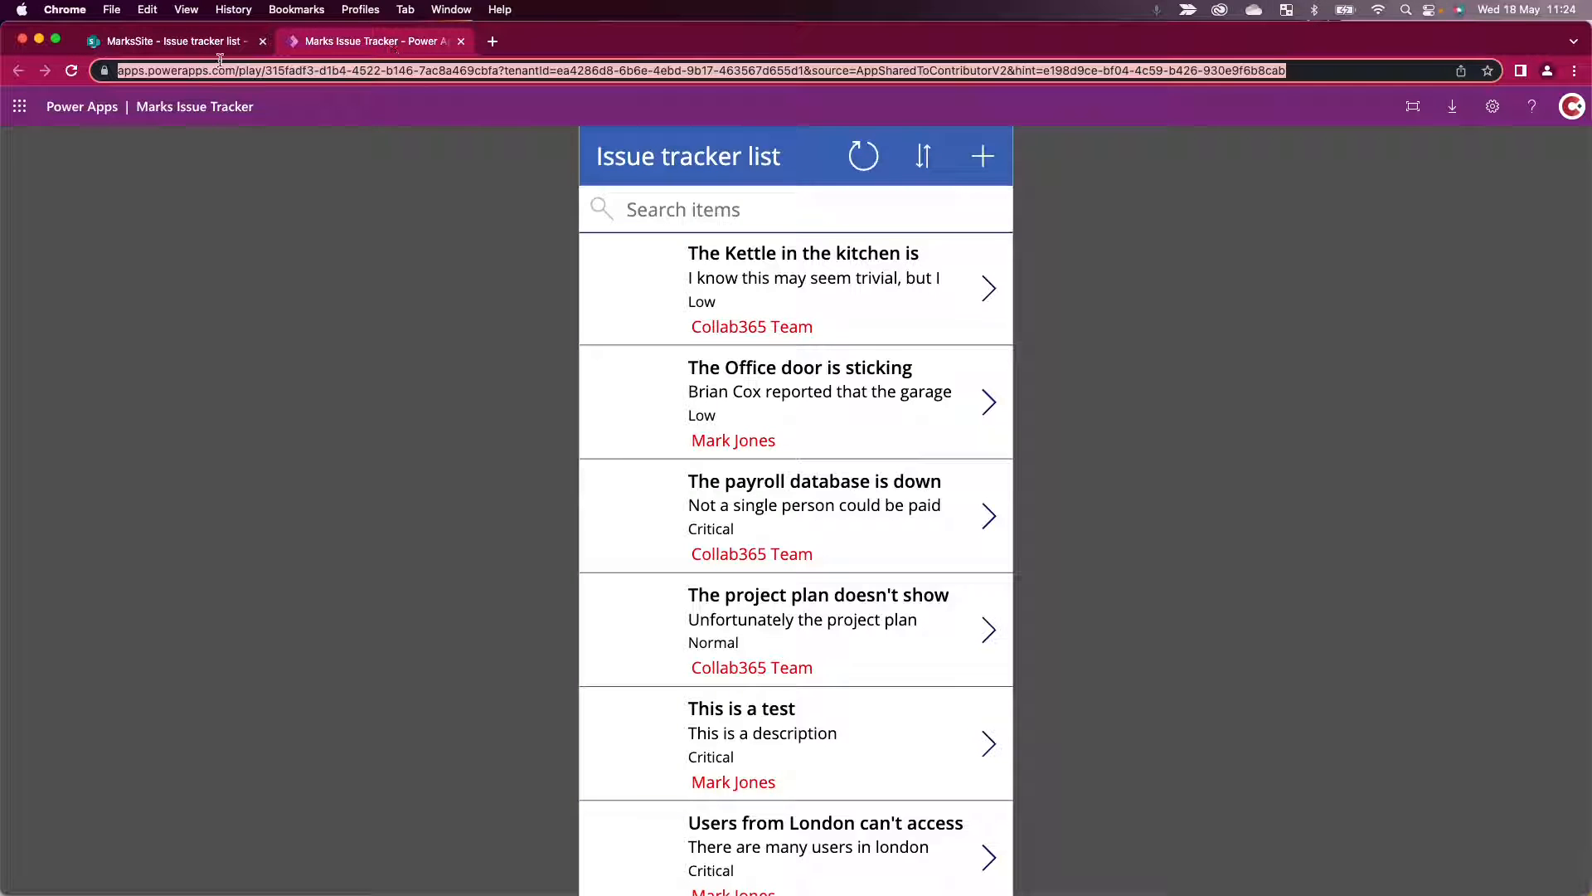
left_click(71, 71)
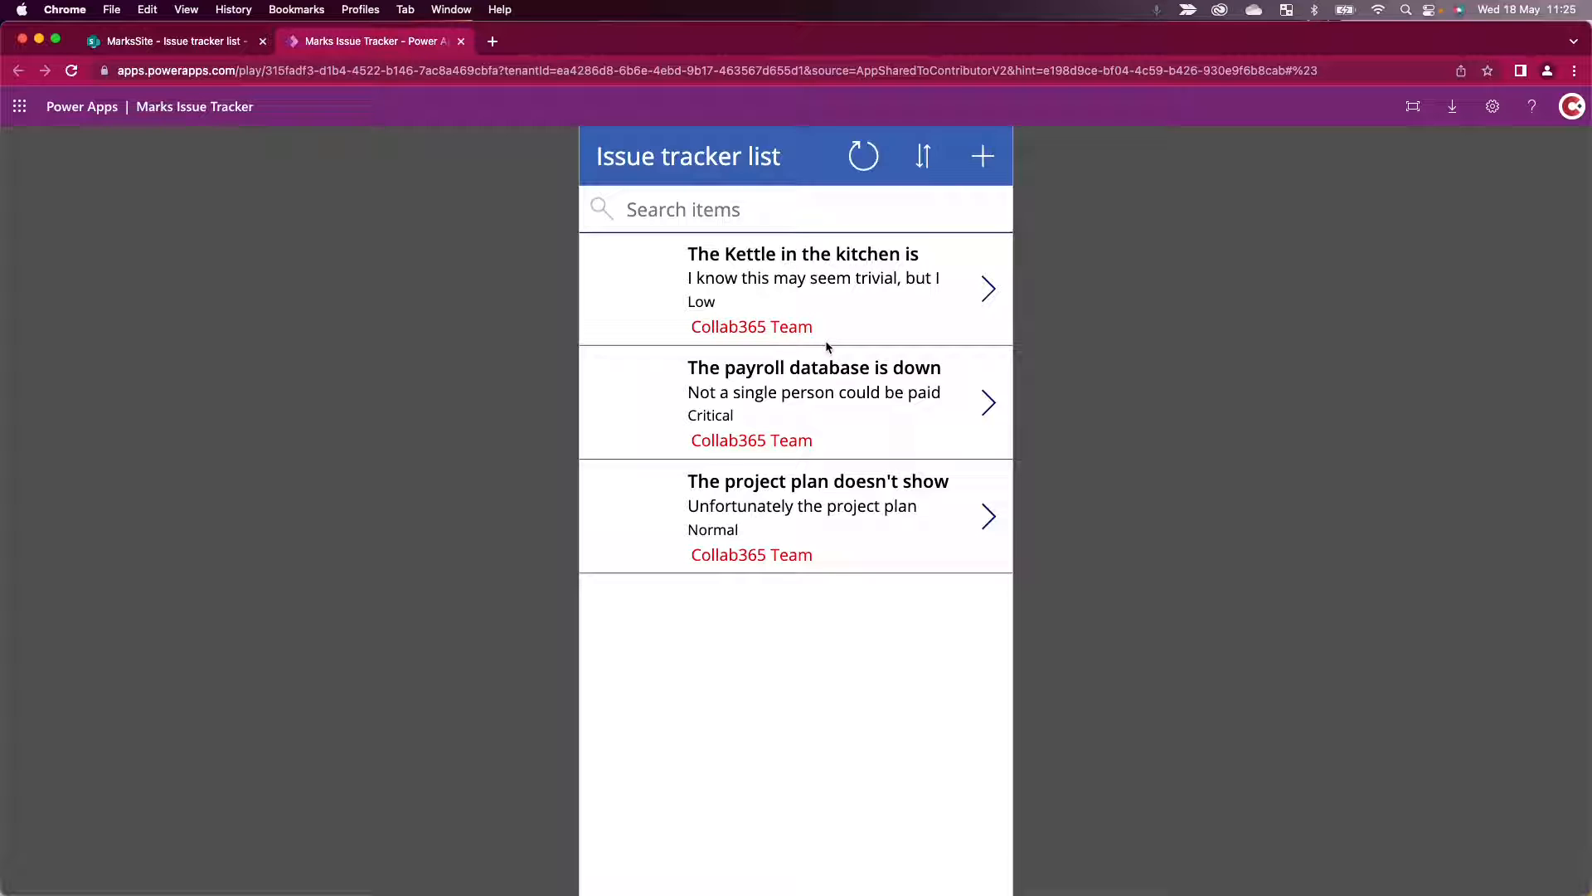
key("ctrl+Up")
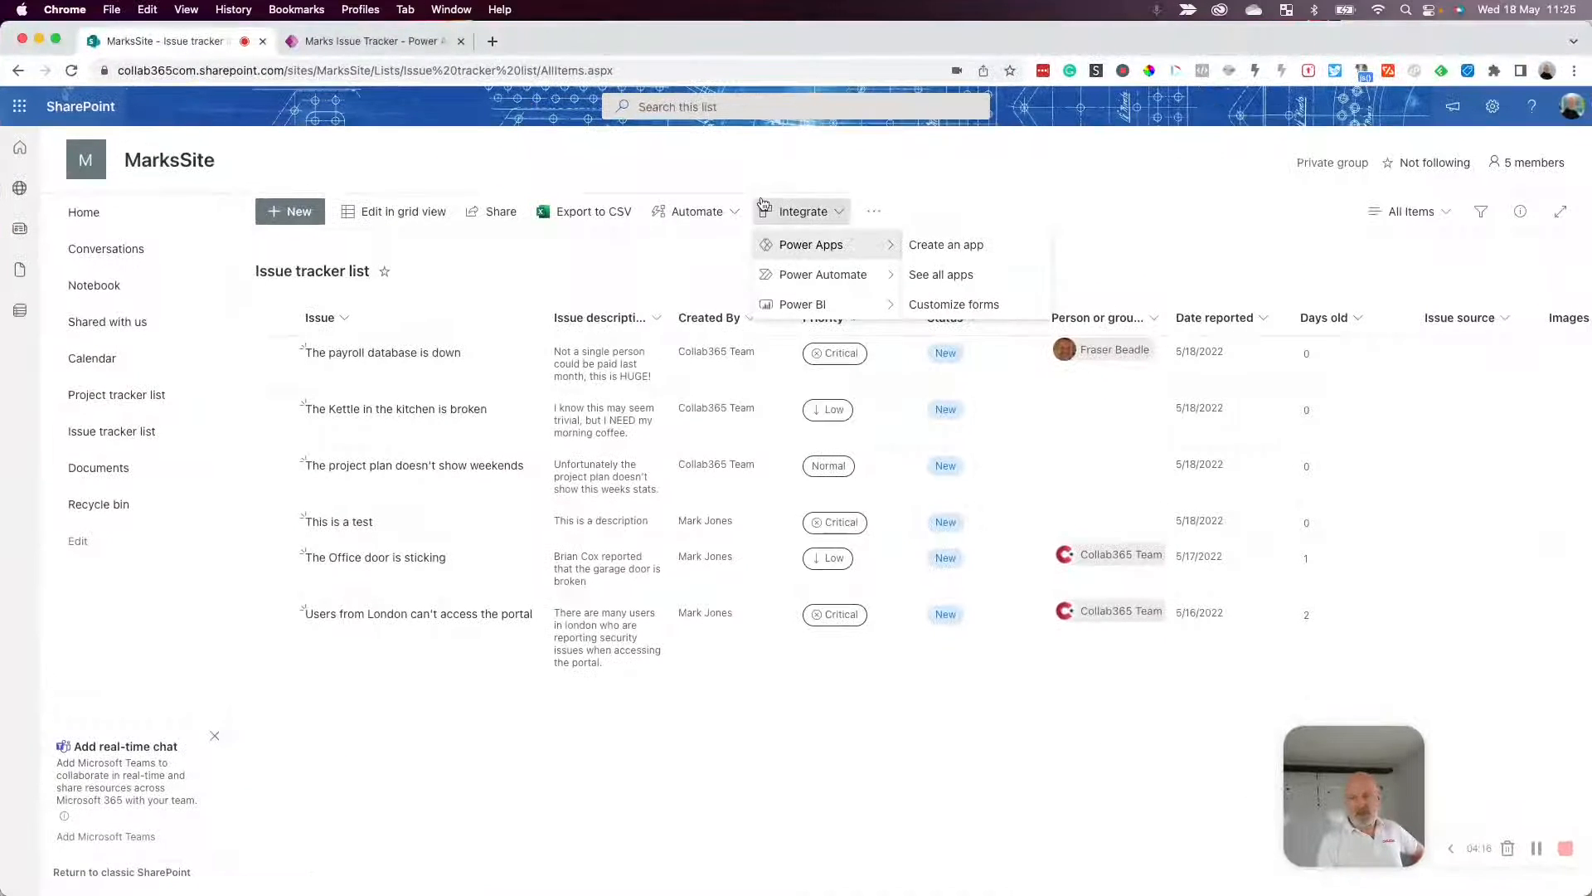
In the Issue tracker list's advanced settings, set item-level read access to Read all items and save the change
left_click(1495, 109)
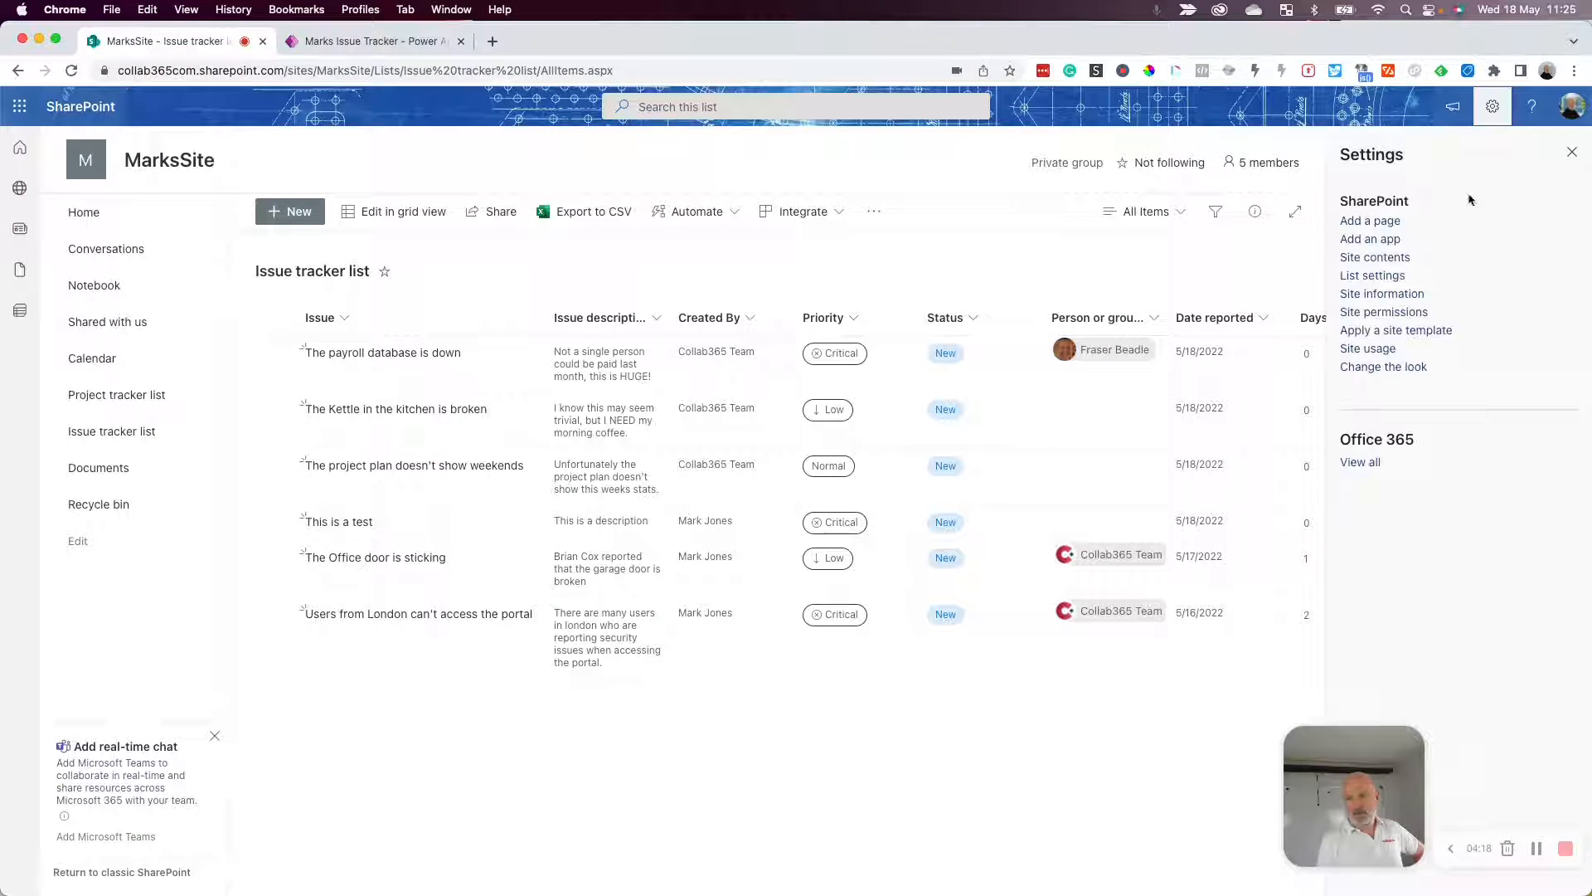
left_click(1377, 277)
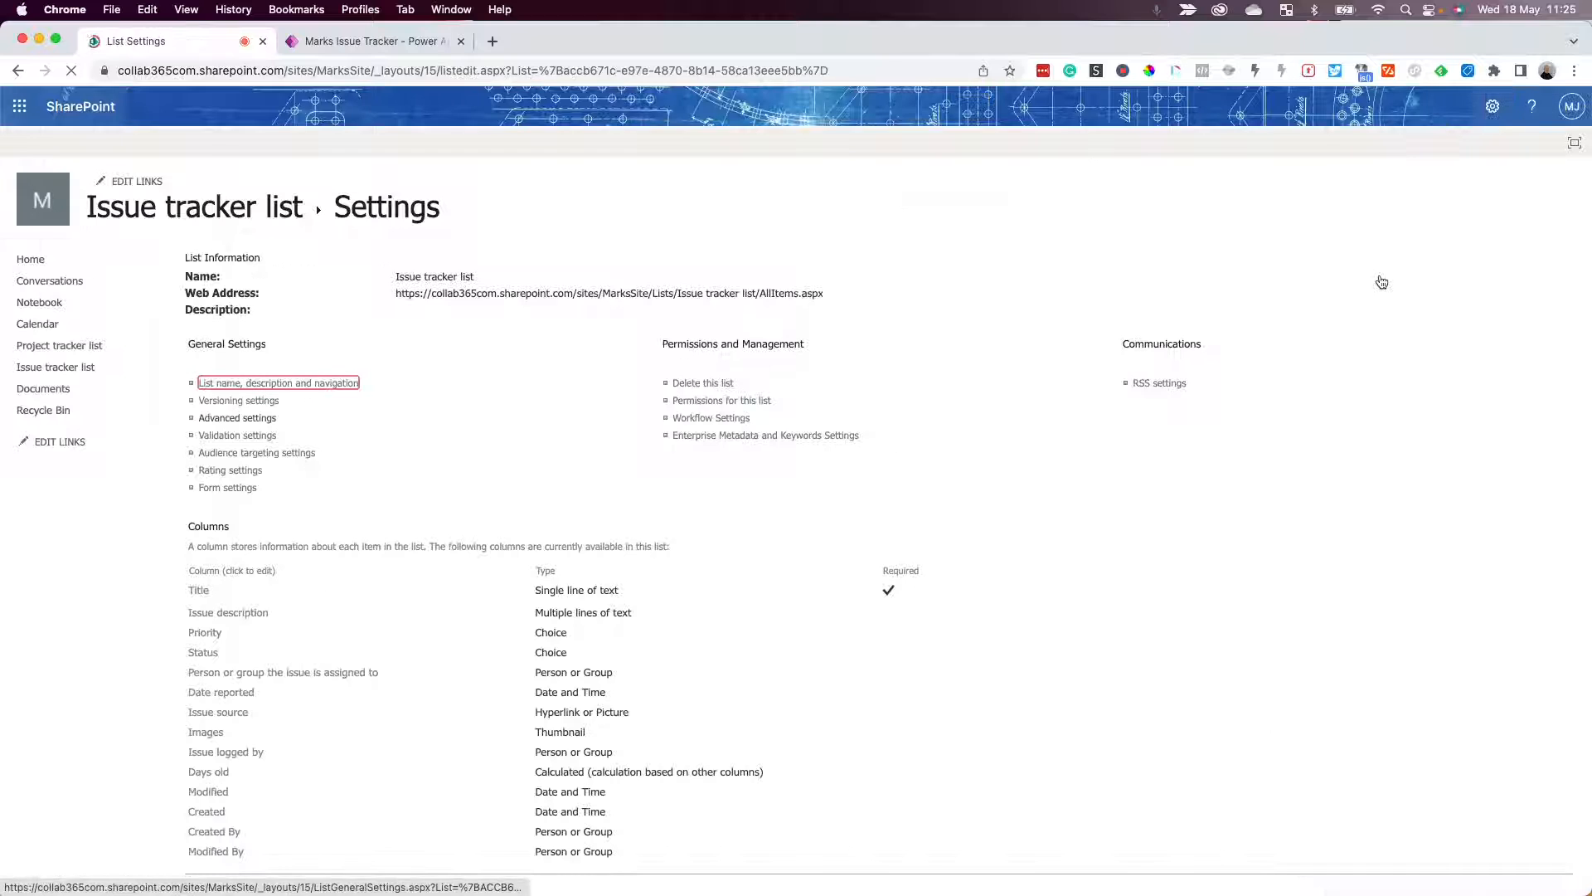
left_click(258, 421)
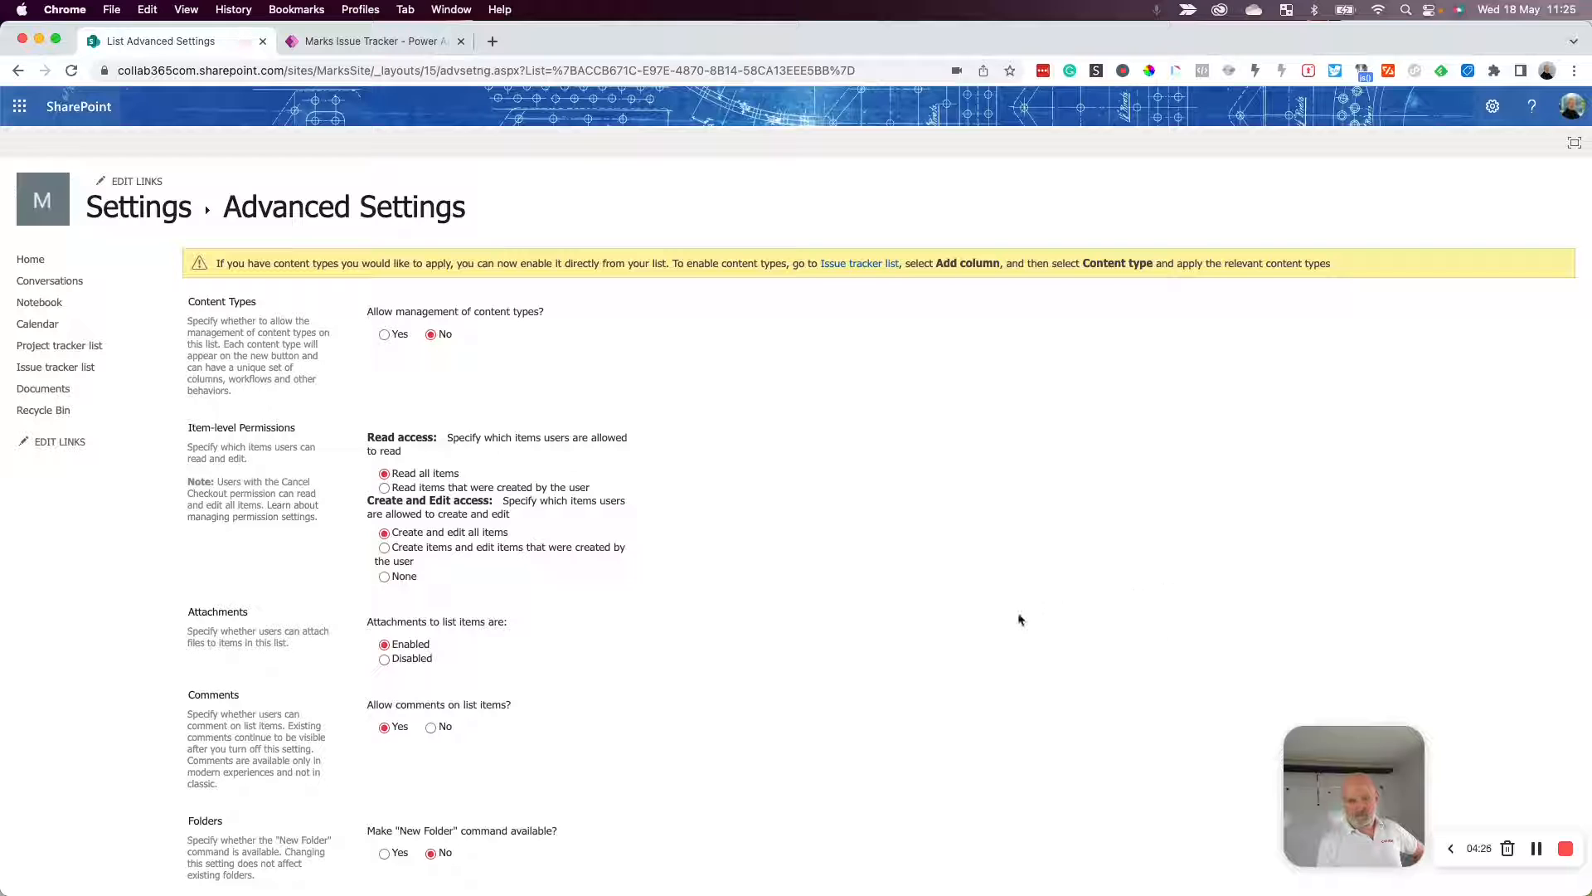
scroll(872, 475, "down", 15)
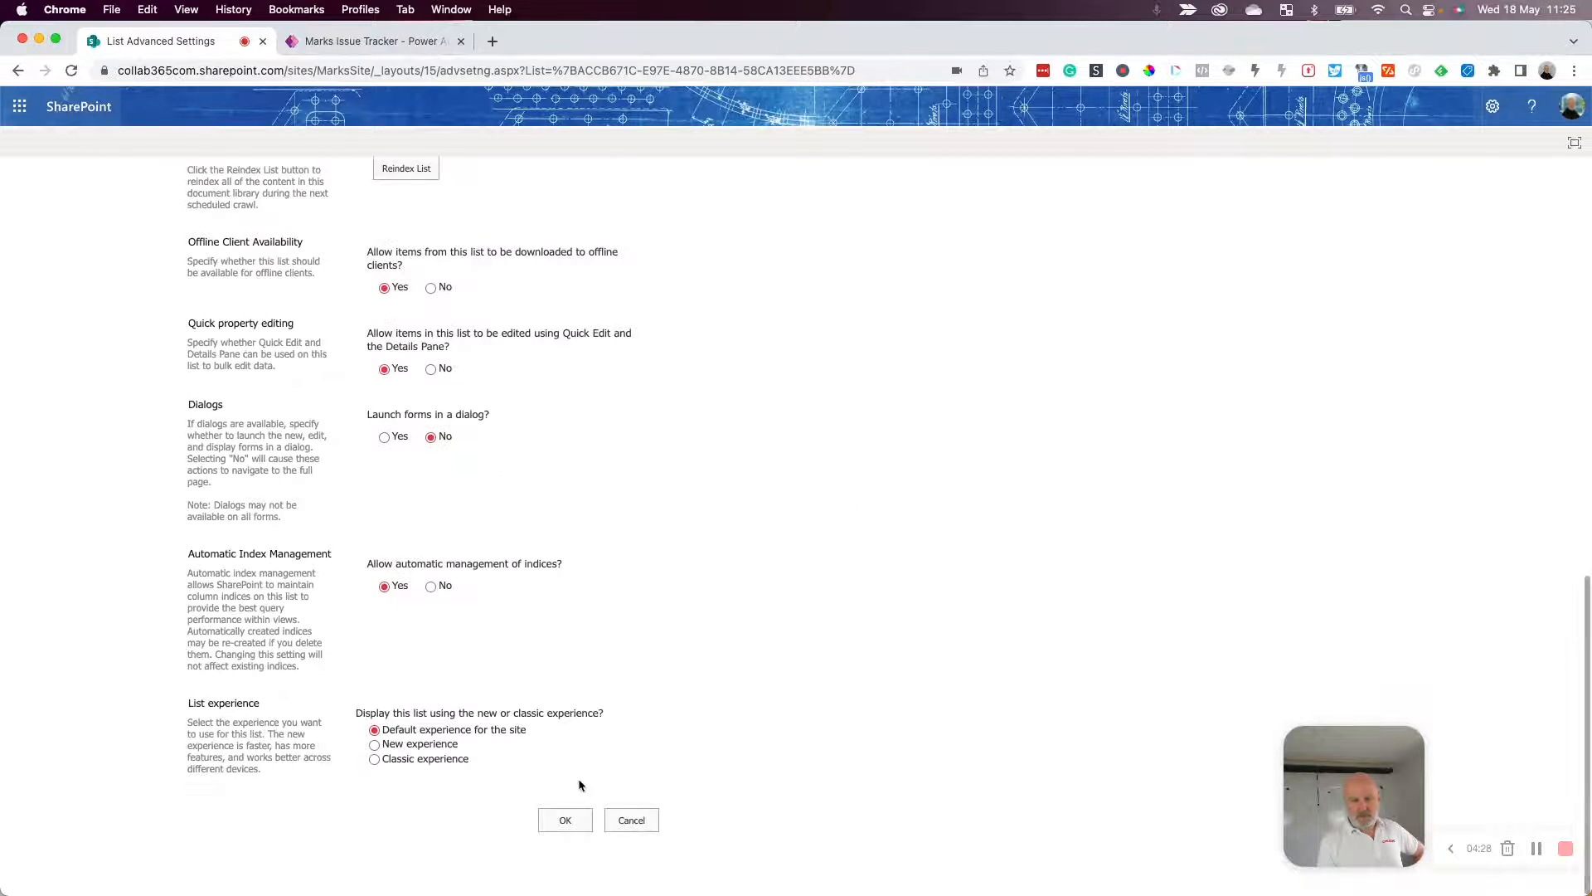
left_click(565, 819)
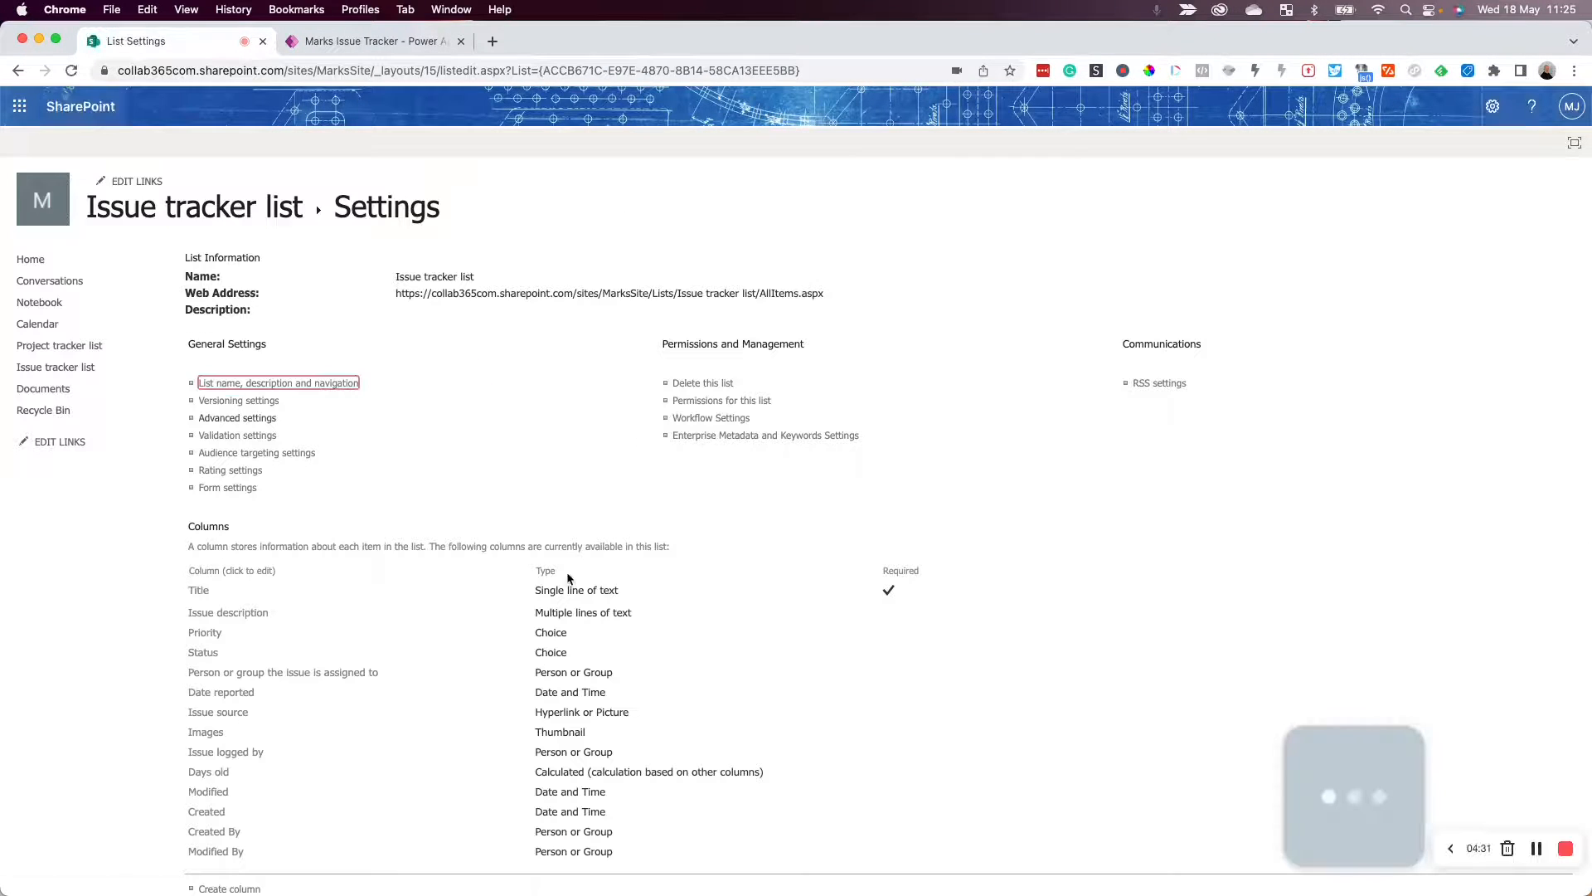
Switch to the Collab365 Team account's window and reload the issue tracker app to check which items it shows
key("ctrl+Up")
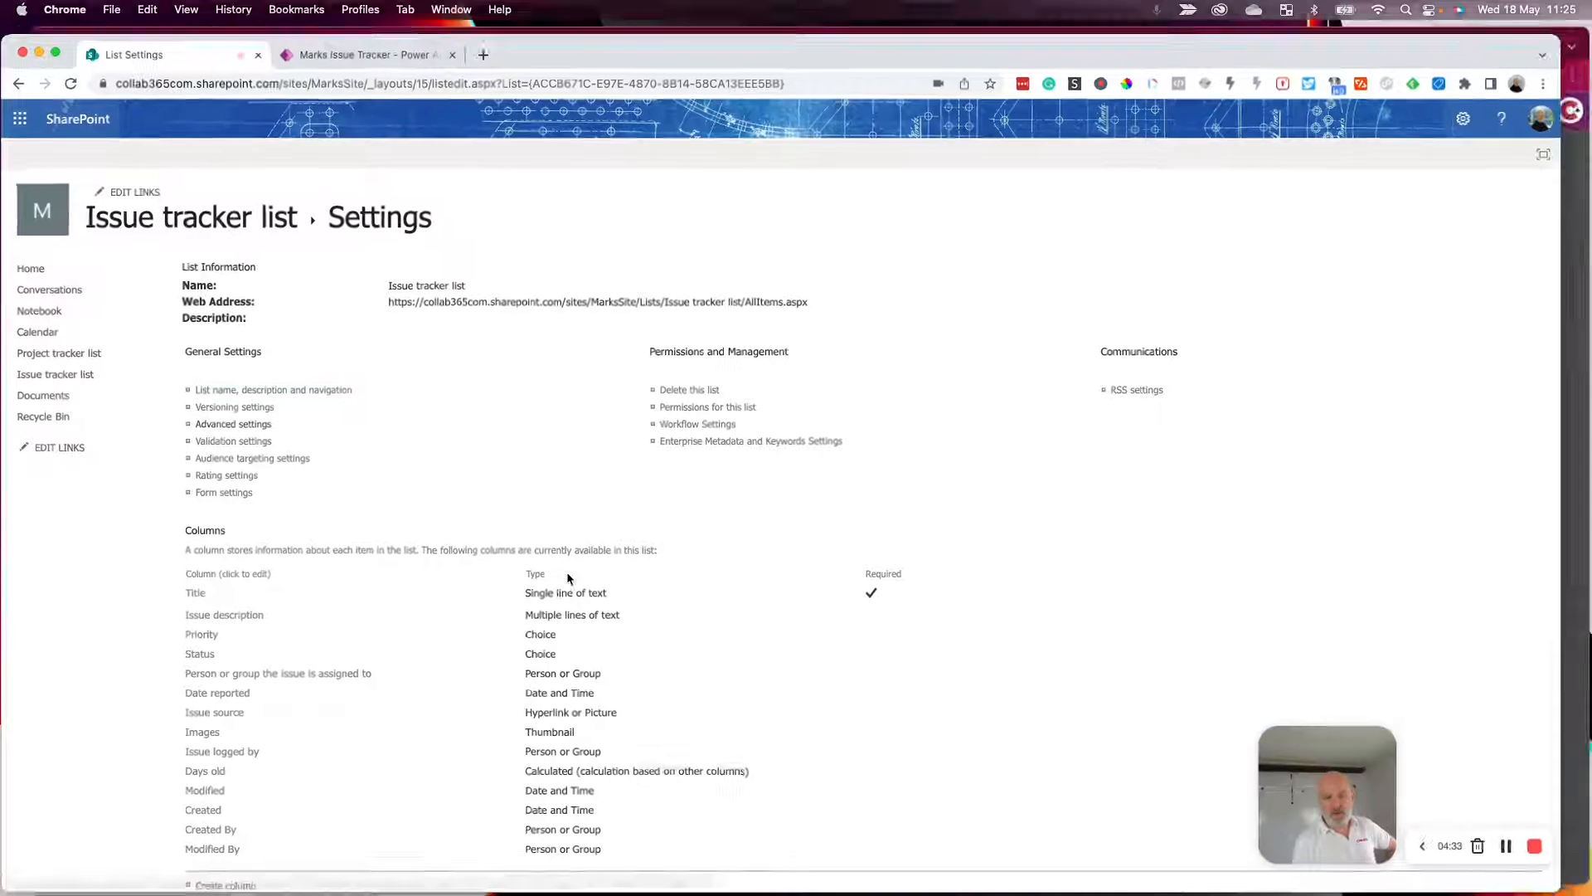
left_click(748, 110)
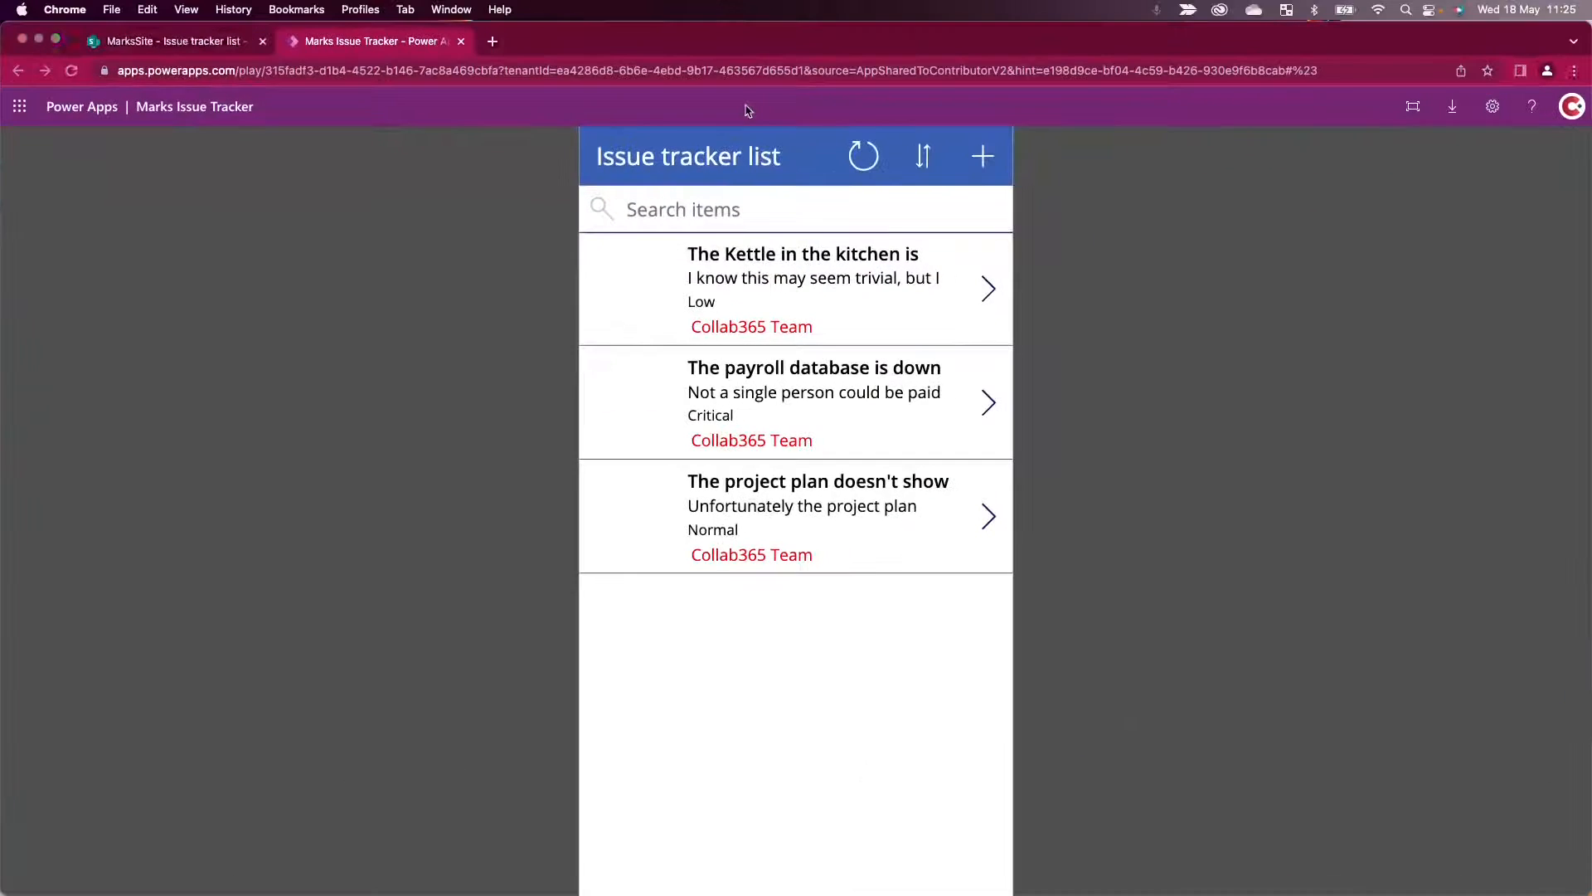
left_click(73, 72)
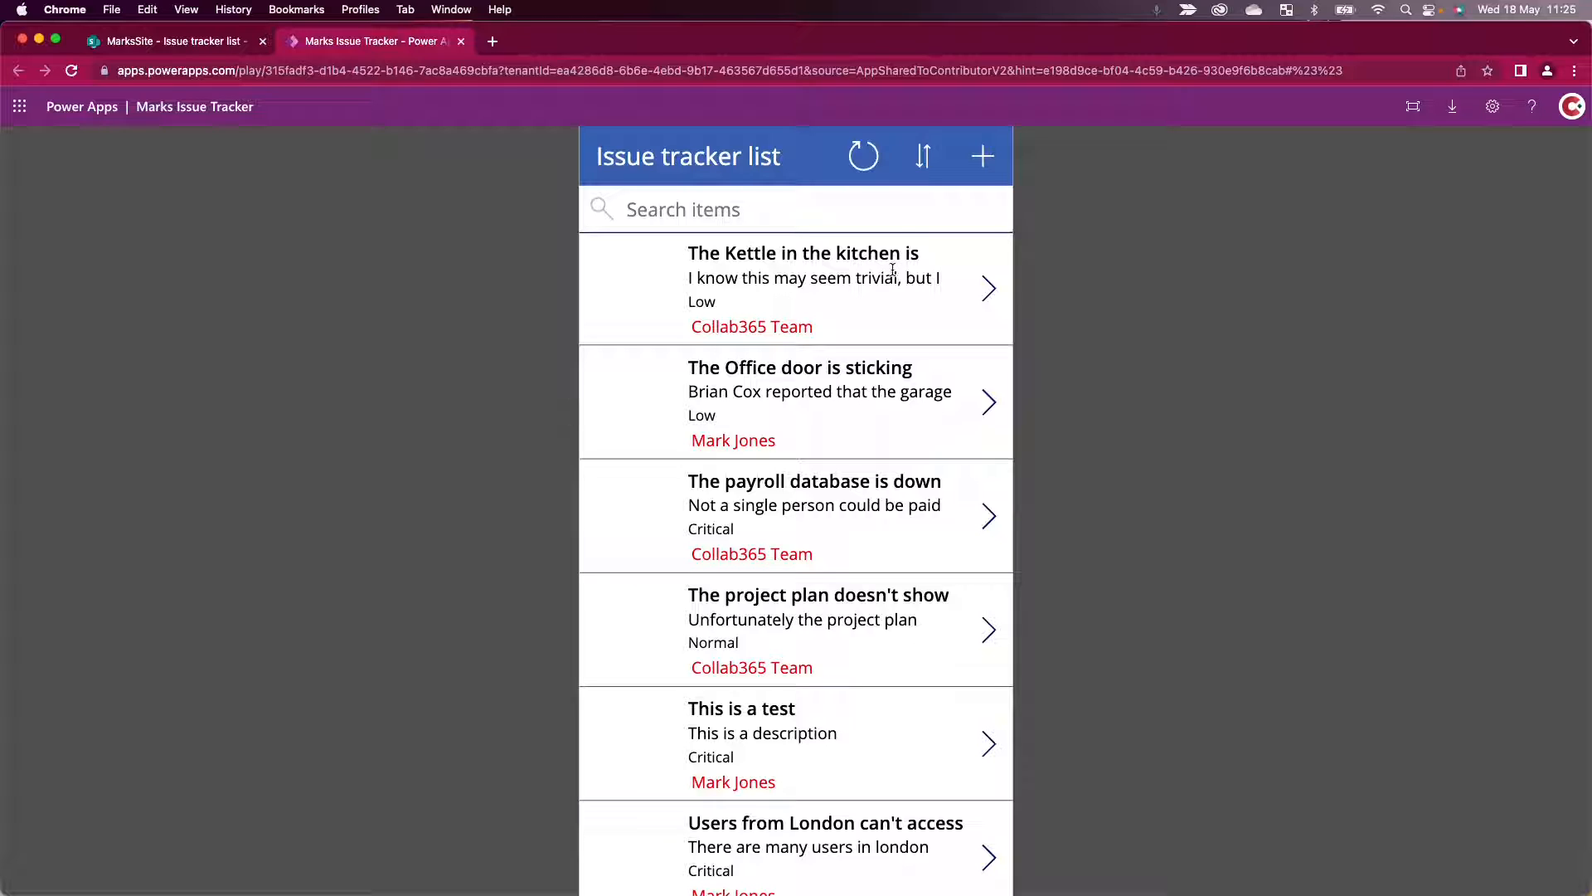
Return to the owner's window and open the Issue tracker list's advanced settings
key("ctrl+Up")
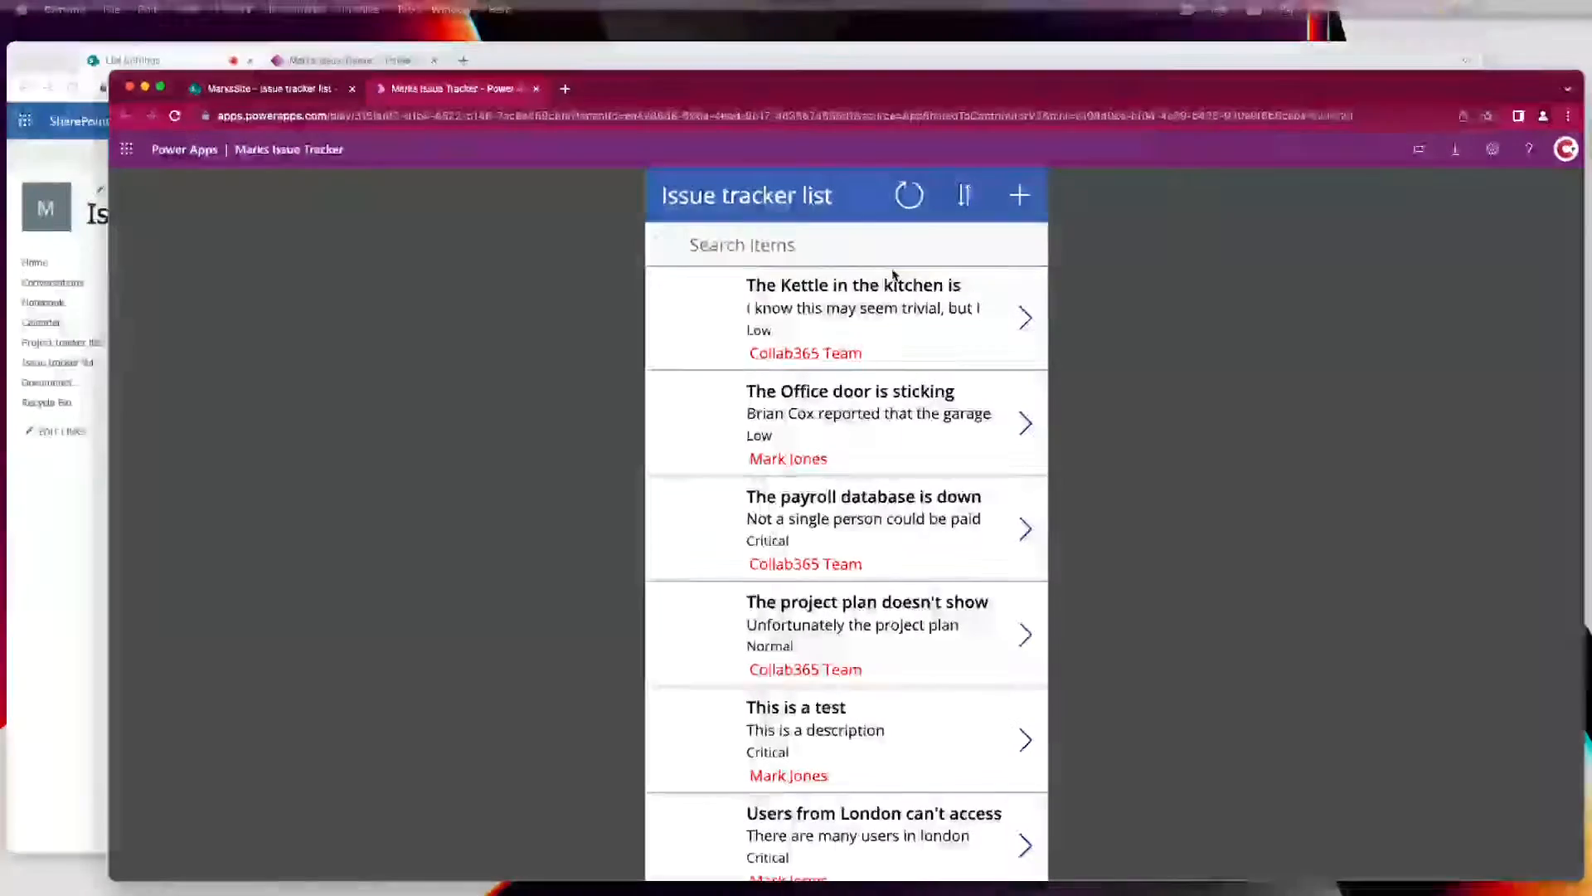
key("ctrl+Up")
key("ctrl+Up")
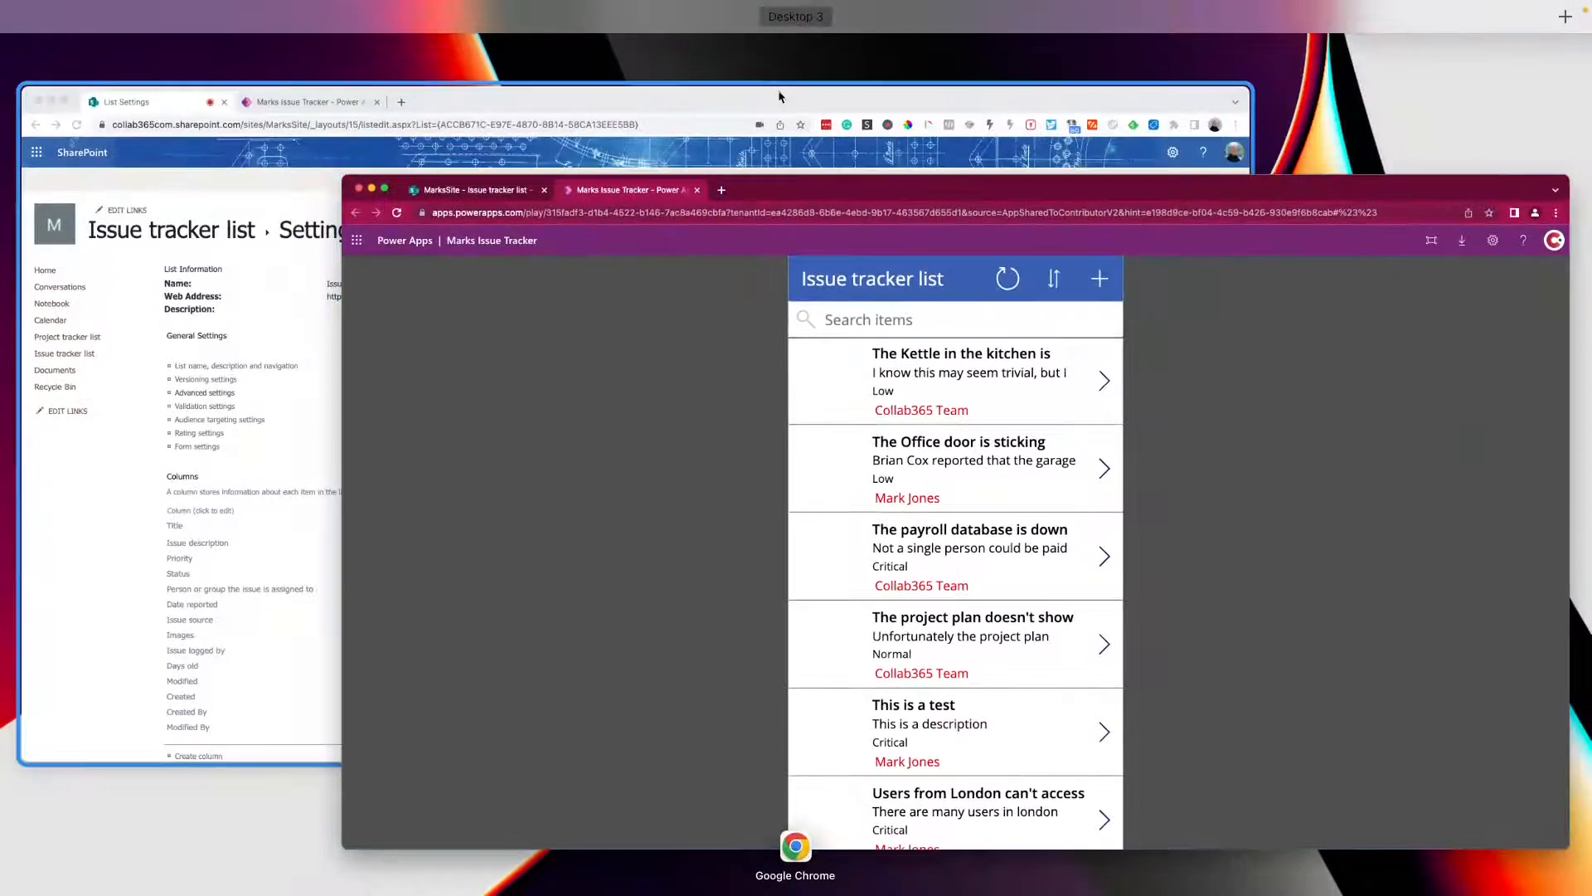
left_click(881, 96)
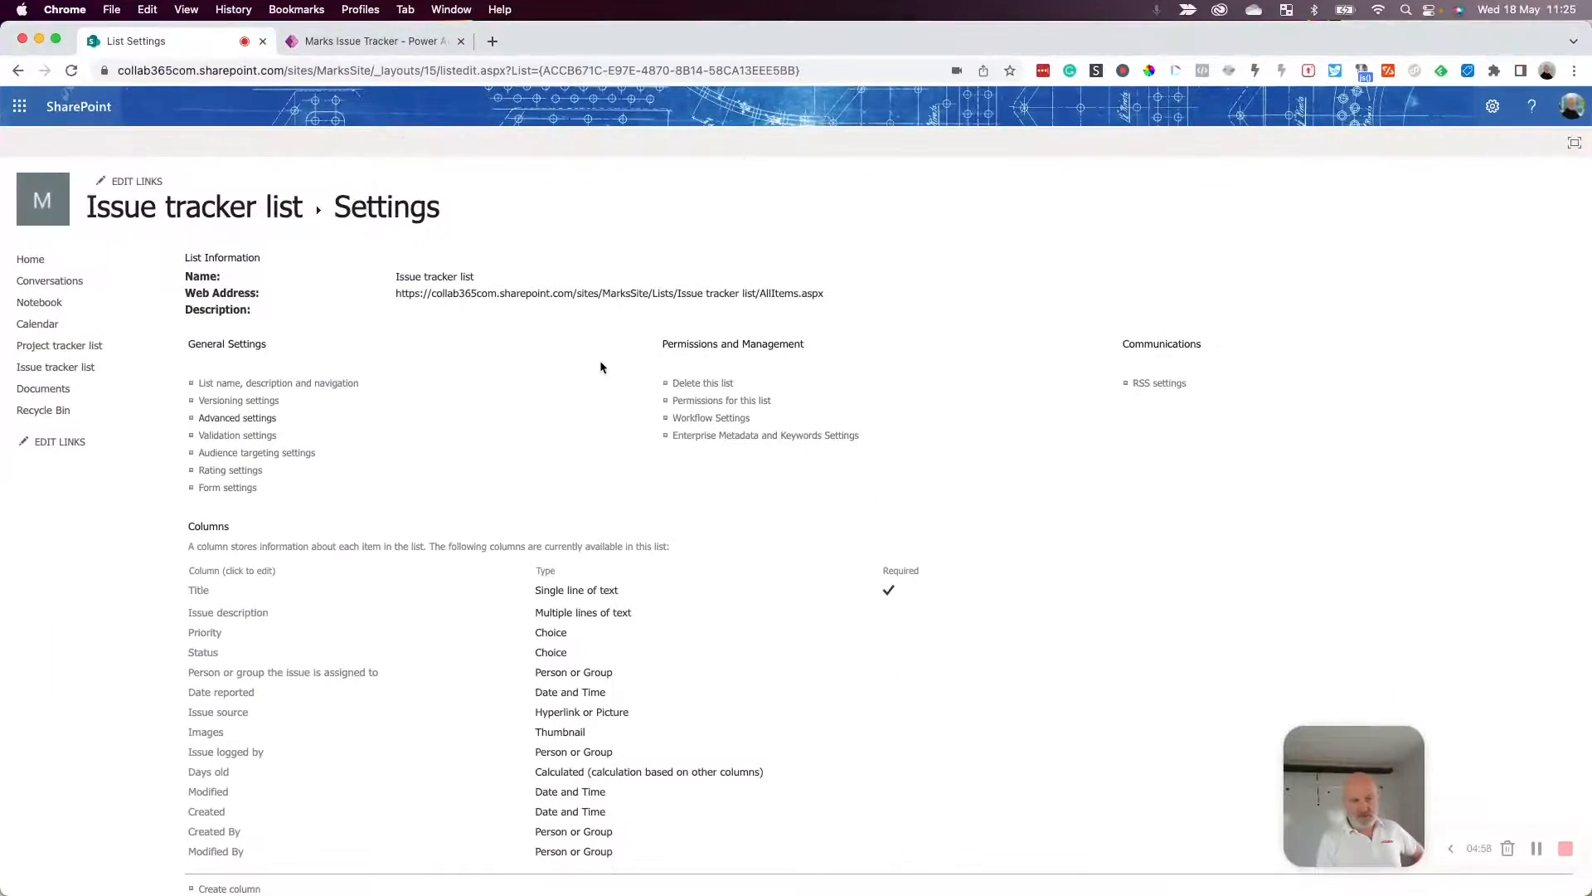
left_click(235, 418)
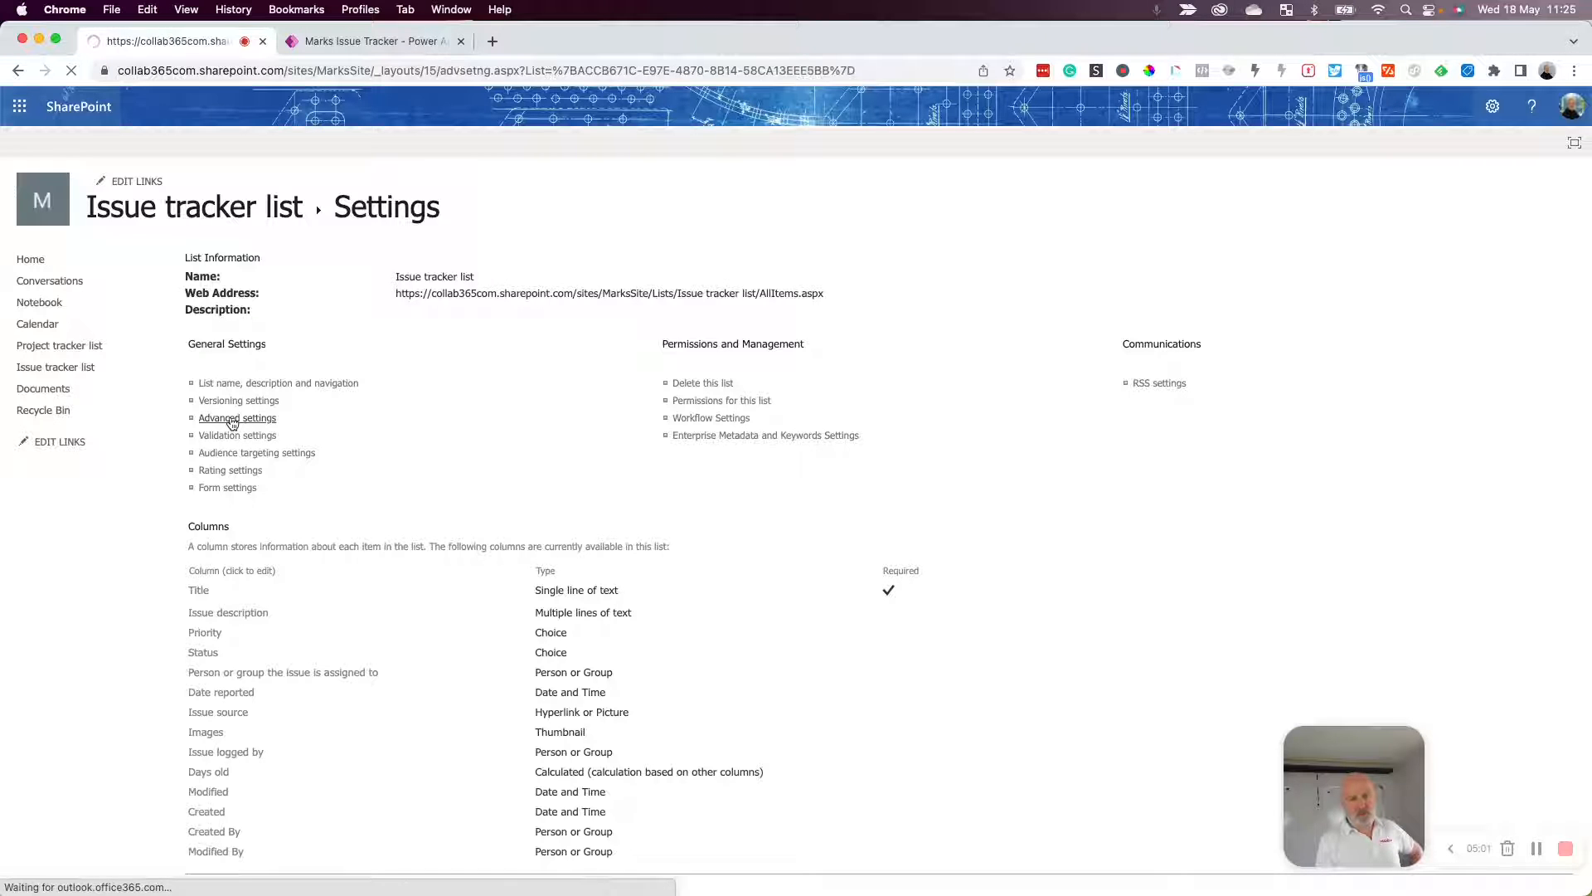